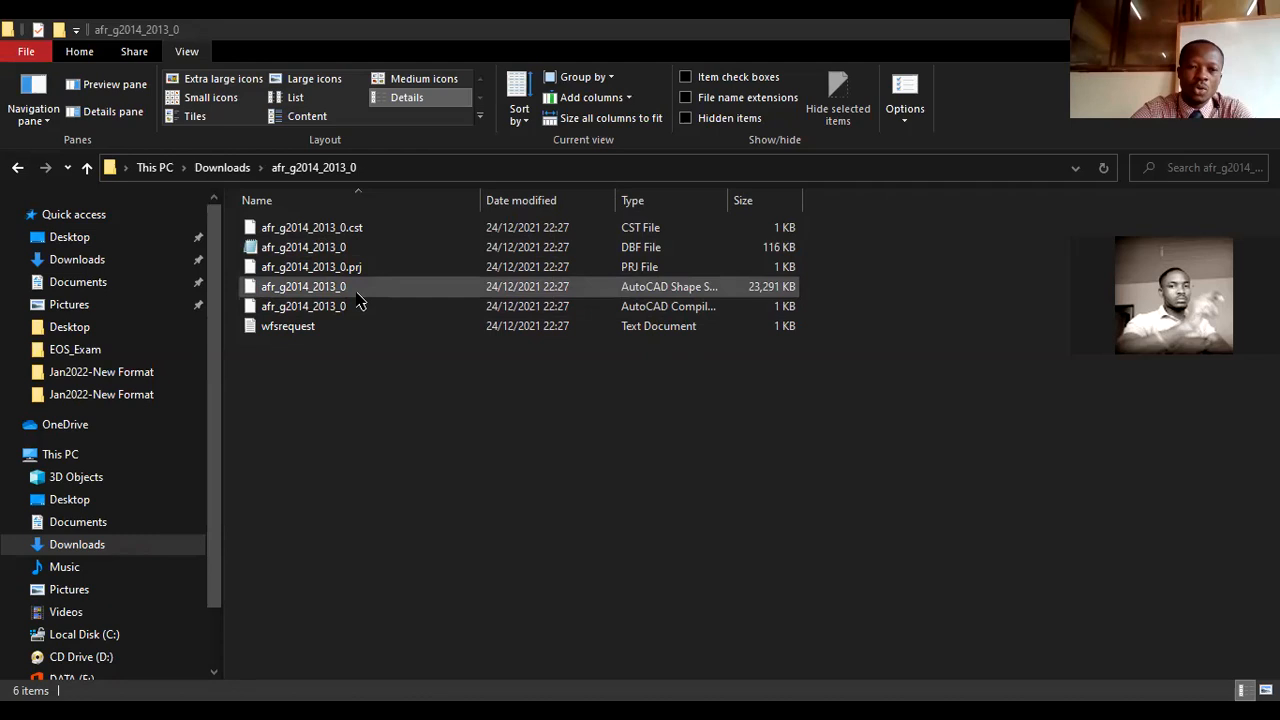
- Inspect the file properties of the 23,291 KB afr_g2014_2013_0 shape file in the afr_g2014_2013_0 folder
right_click(357, 295)
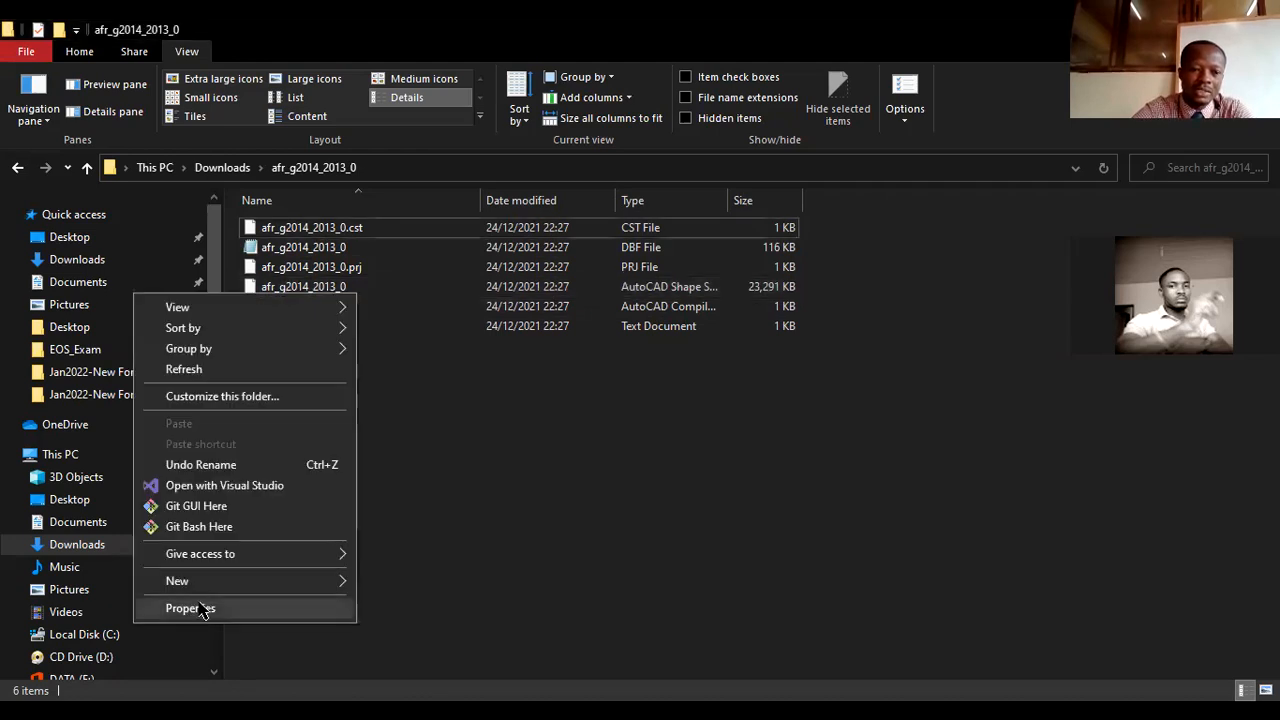
left_click(200, 608)
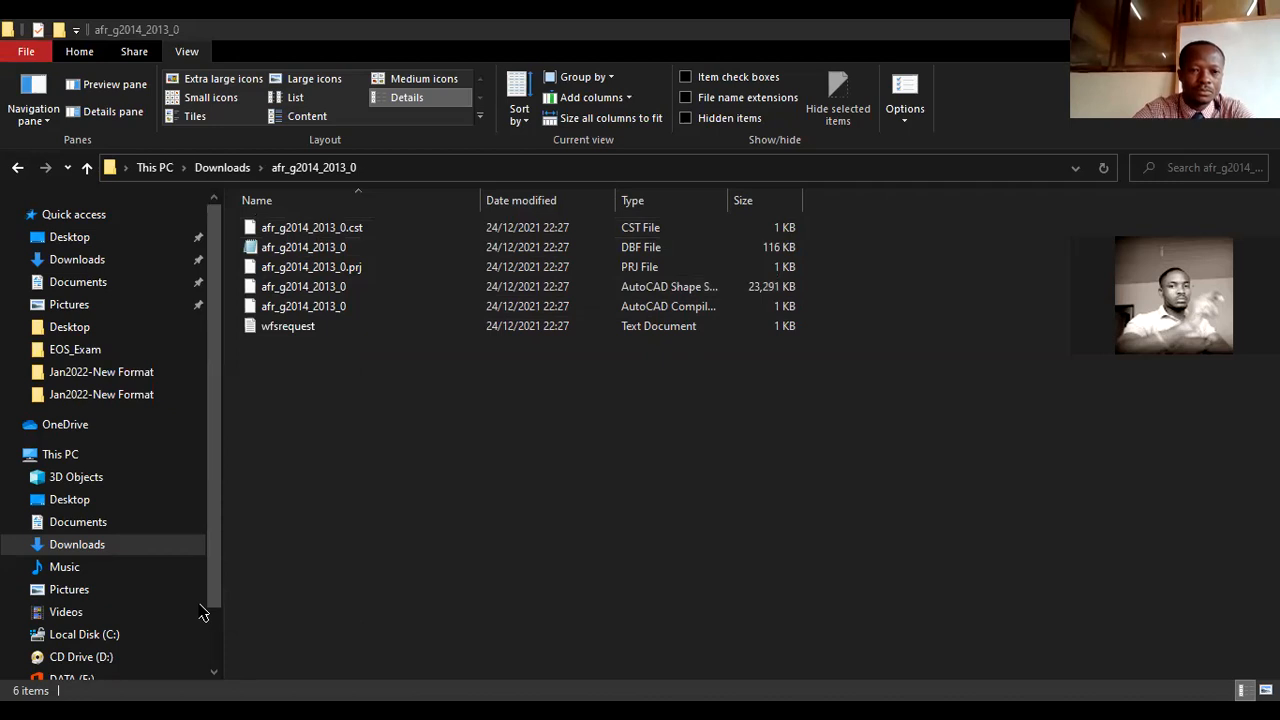
left_click(285, 249)
left_click(316, 289)
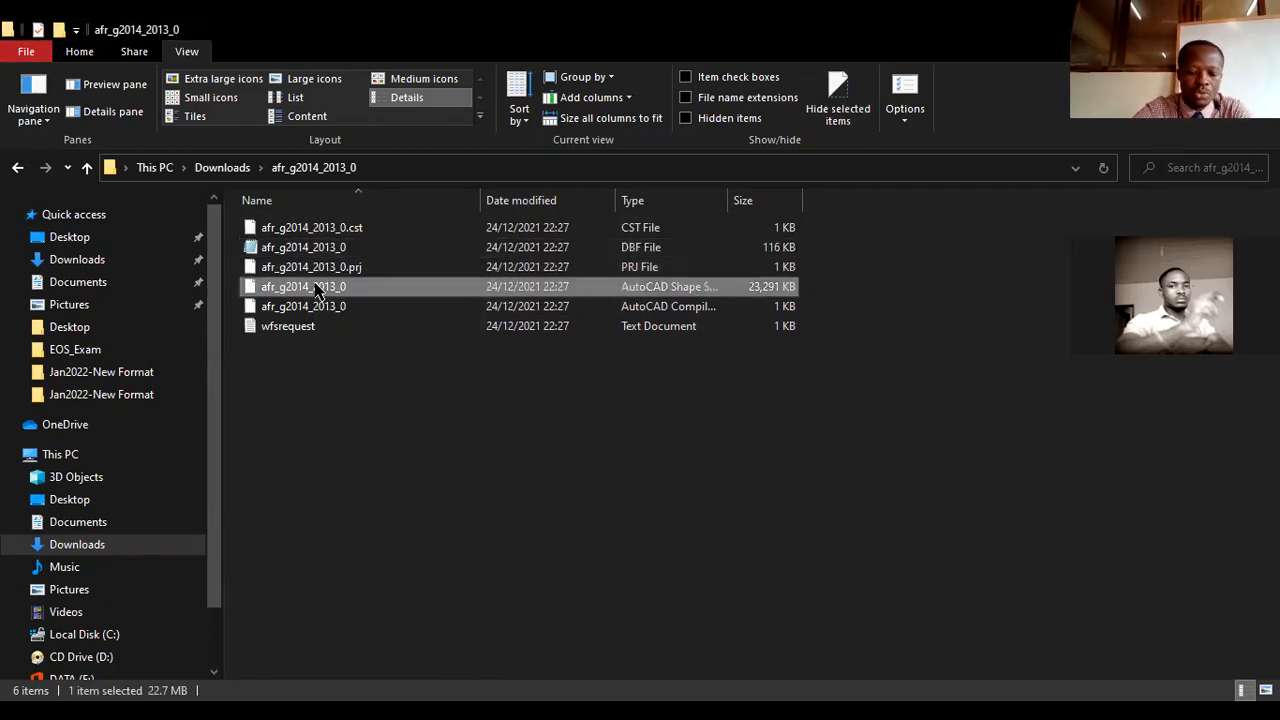
right_click(316, 287)
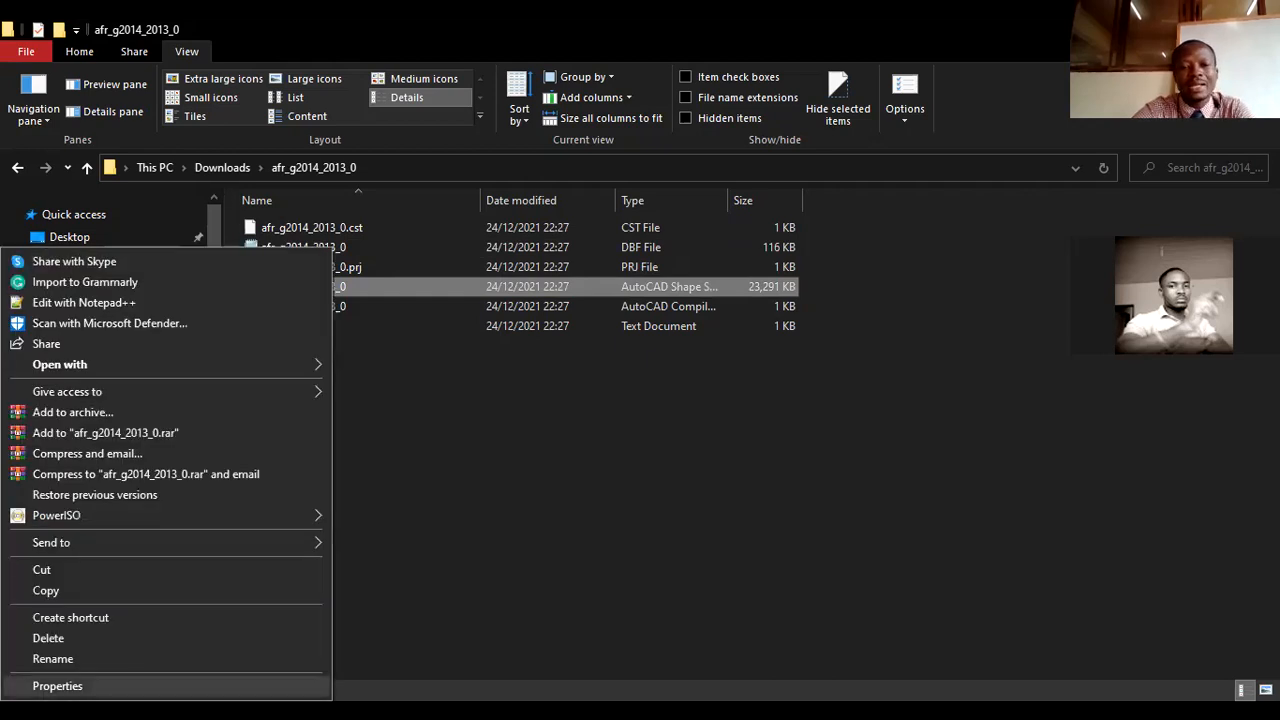
left_click(58, 686)
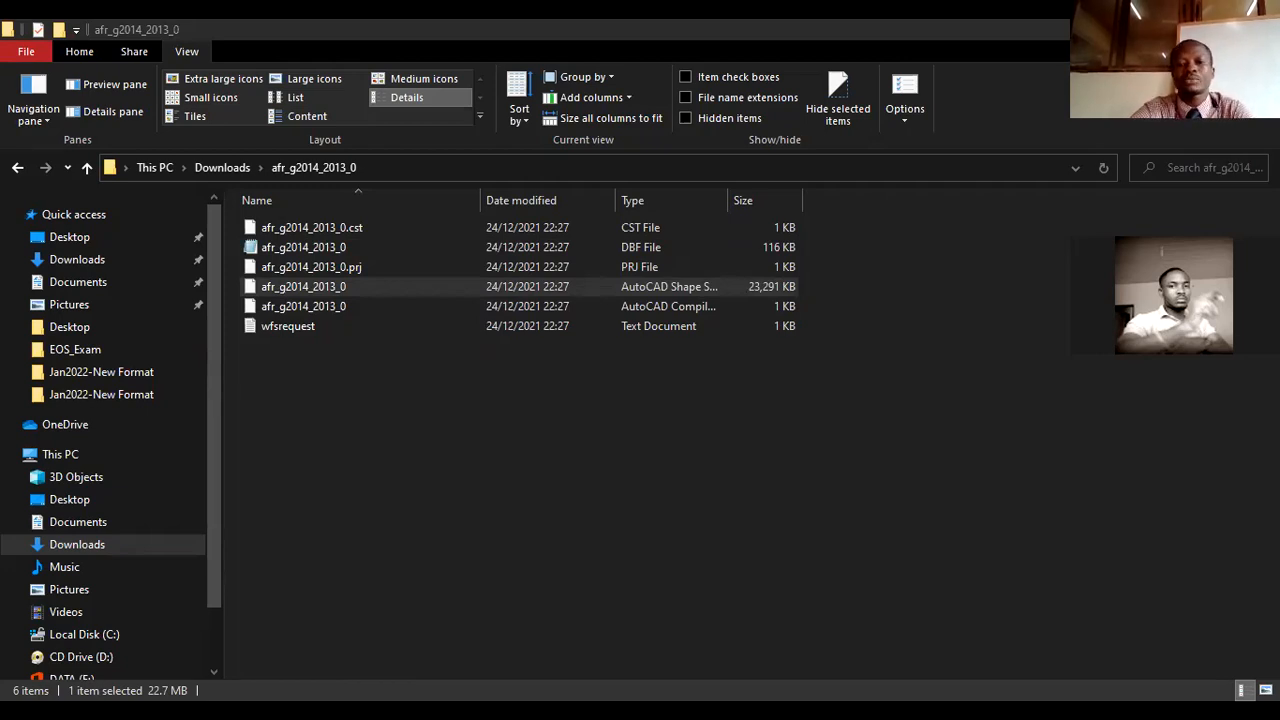
- Inspect the file properties of the compiled shape file afr_g2014_2013_0, and reselect the larger shape file
left_click(612, 307)
right_click(612, 311)
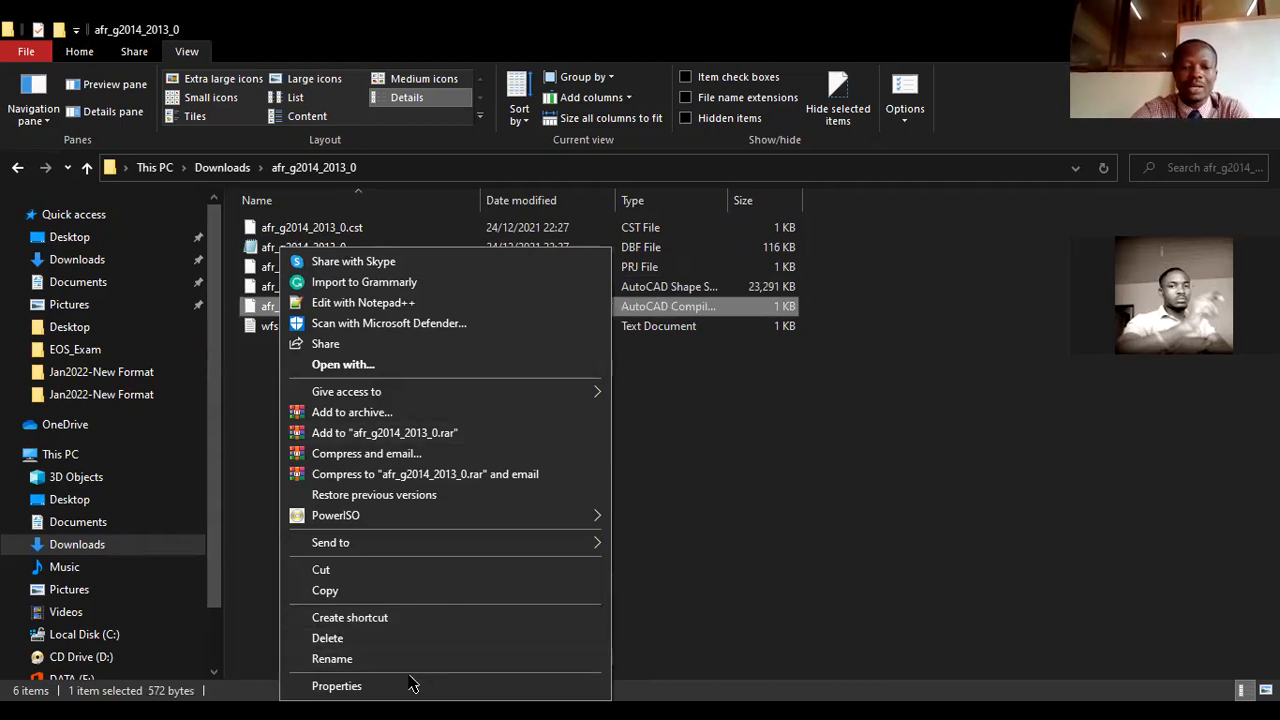
left_click(336, 686)
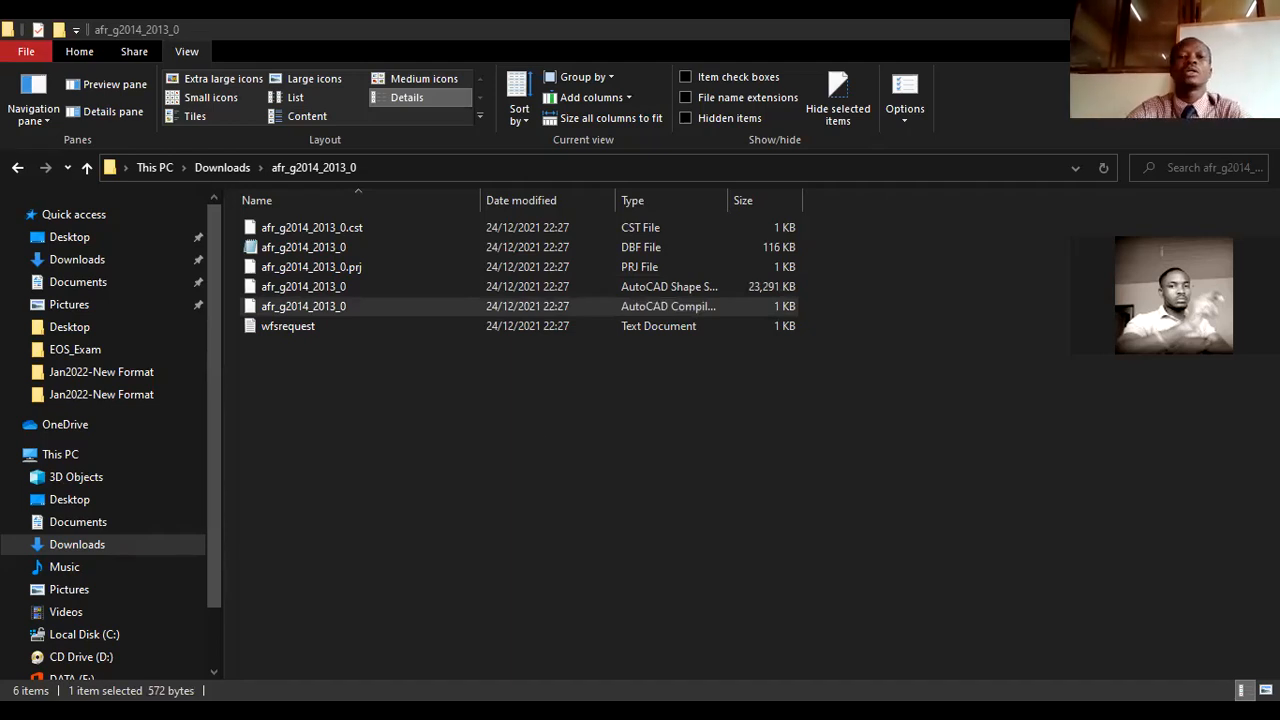
left_click(432, 446)
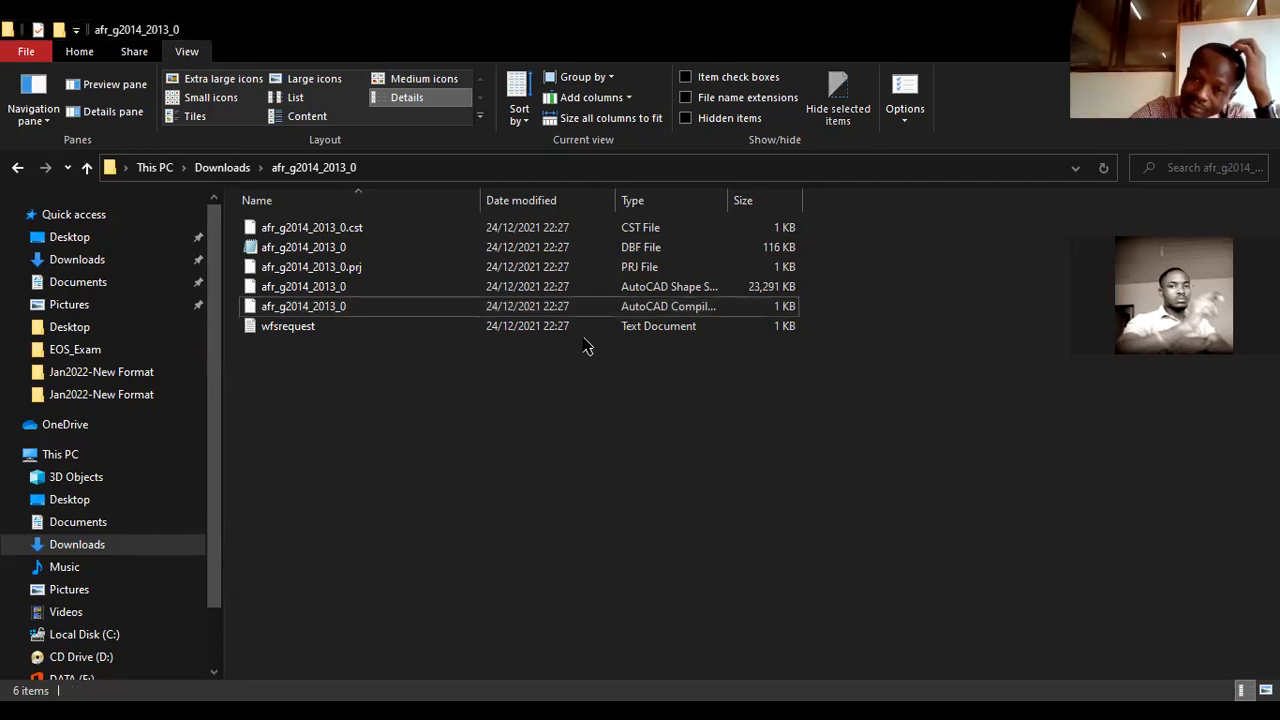
left_click(648, 292)
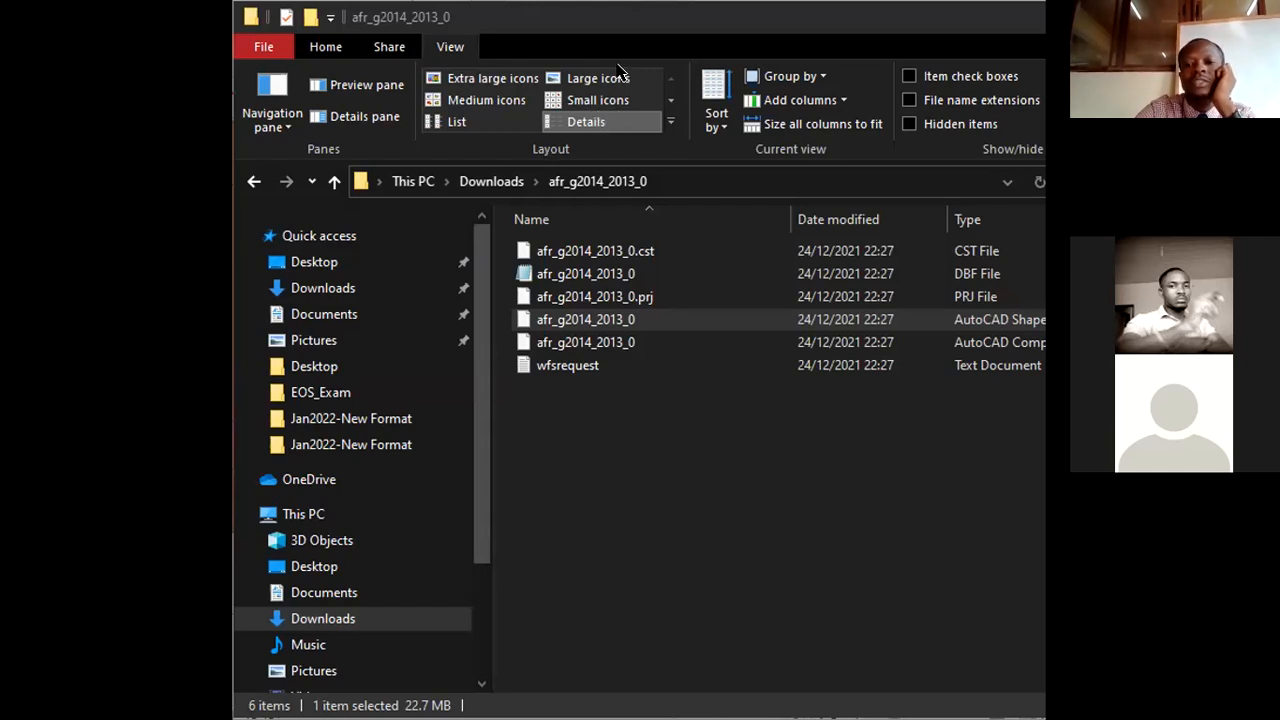
left_click(558, 325)
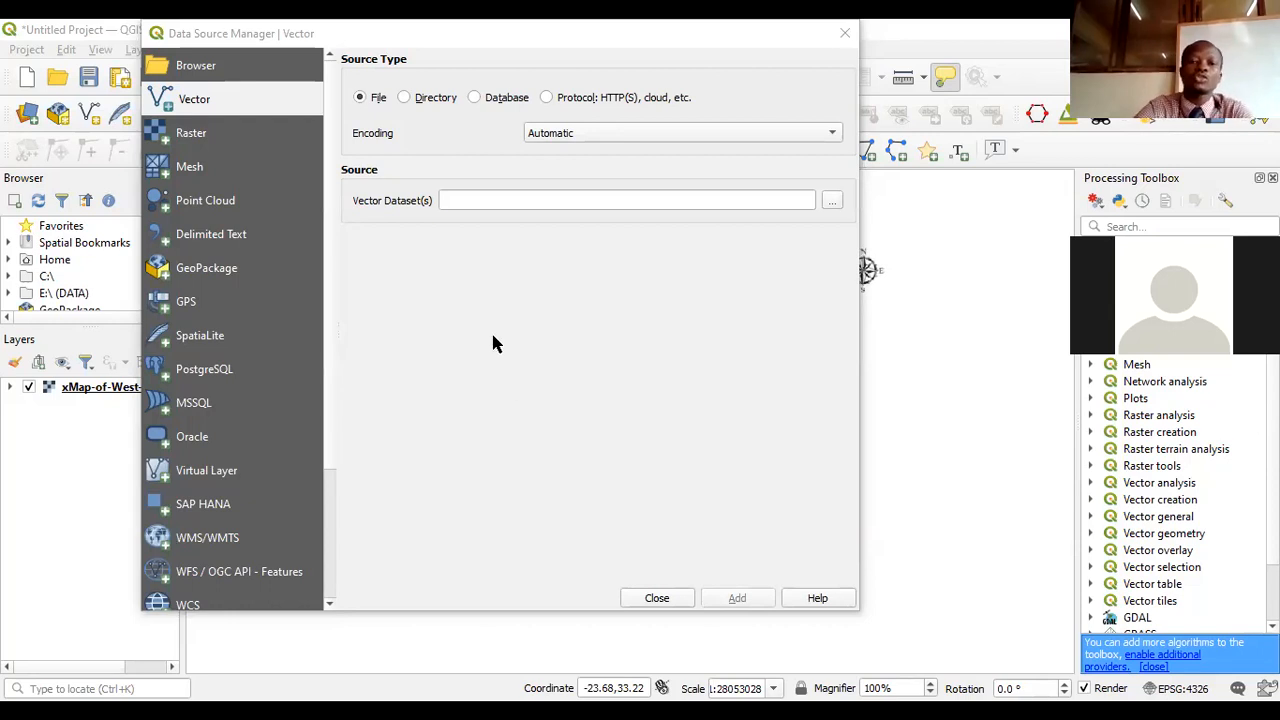
- In QGIS, browse for a vector dataset in the Downloads folder
left_click(831, 201)
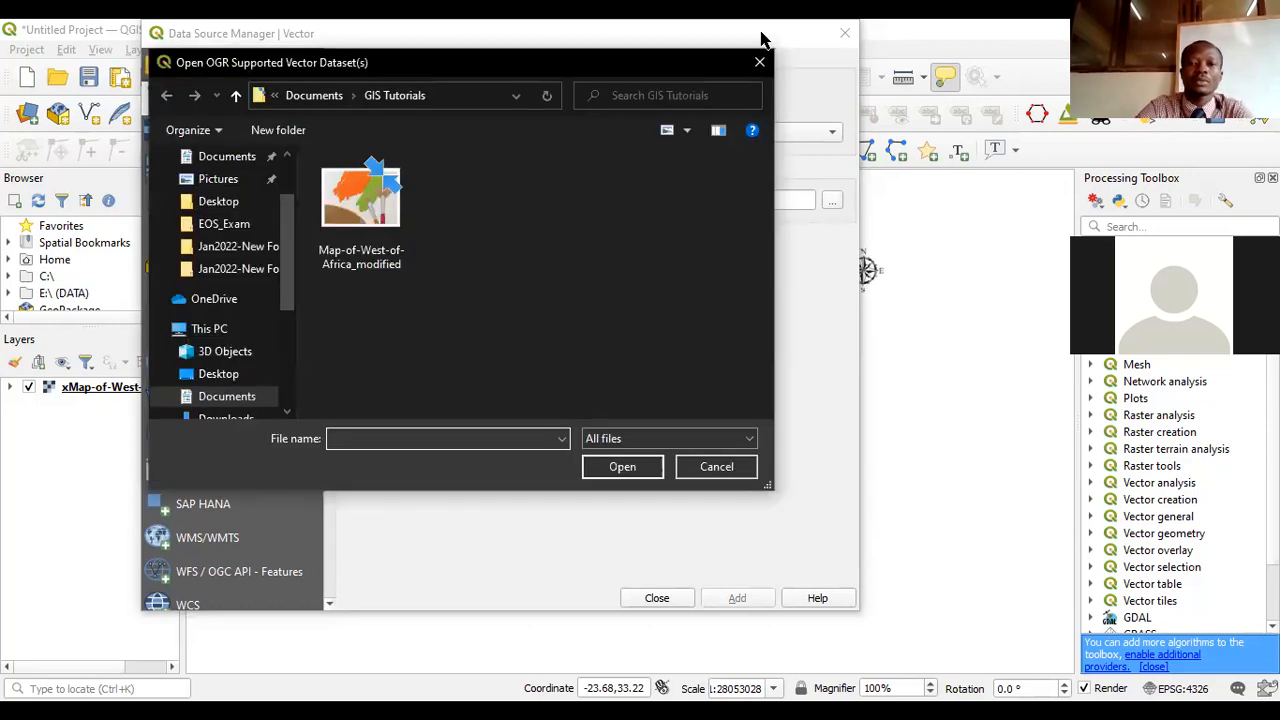
left_click(760, 64)
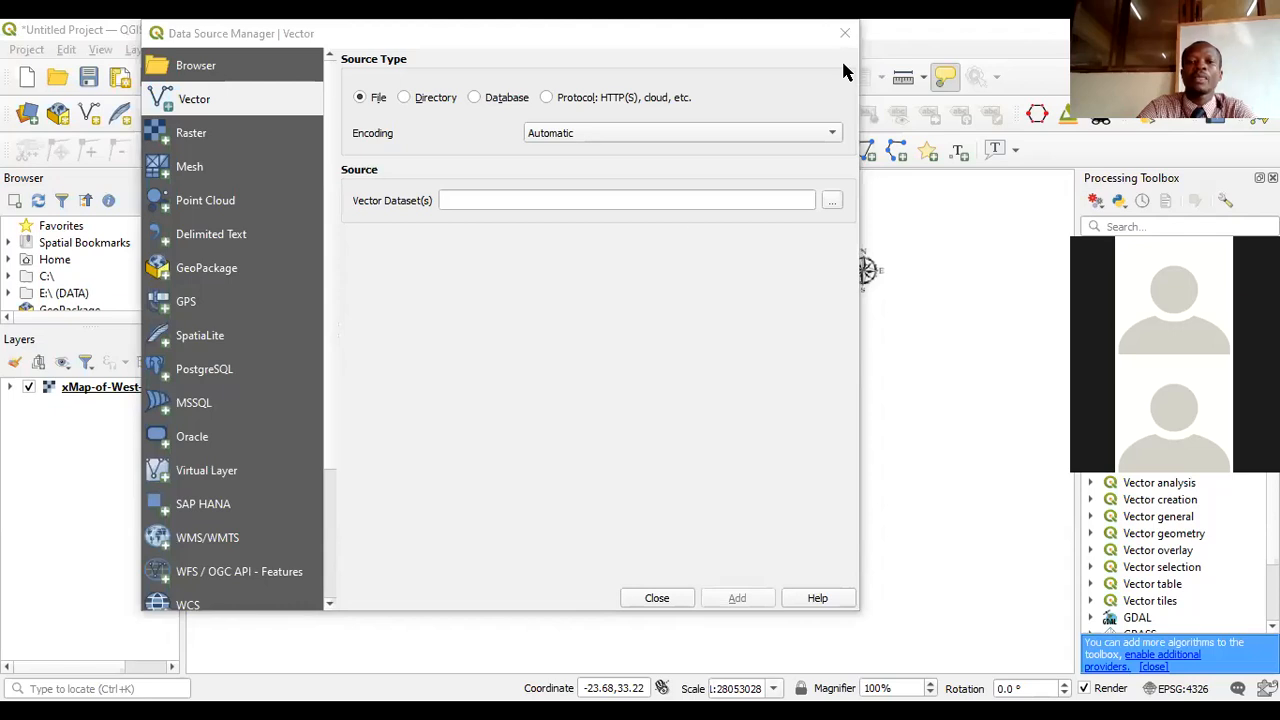
left_click(833, 202)
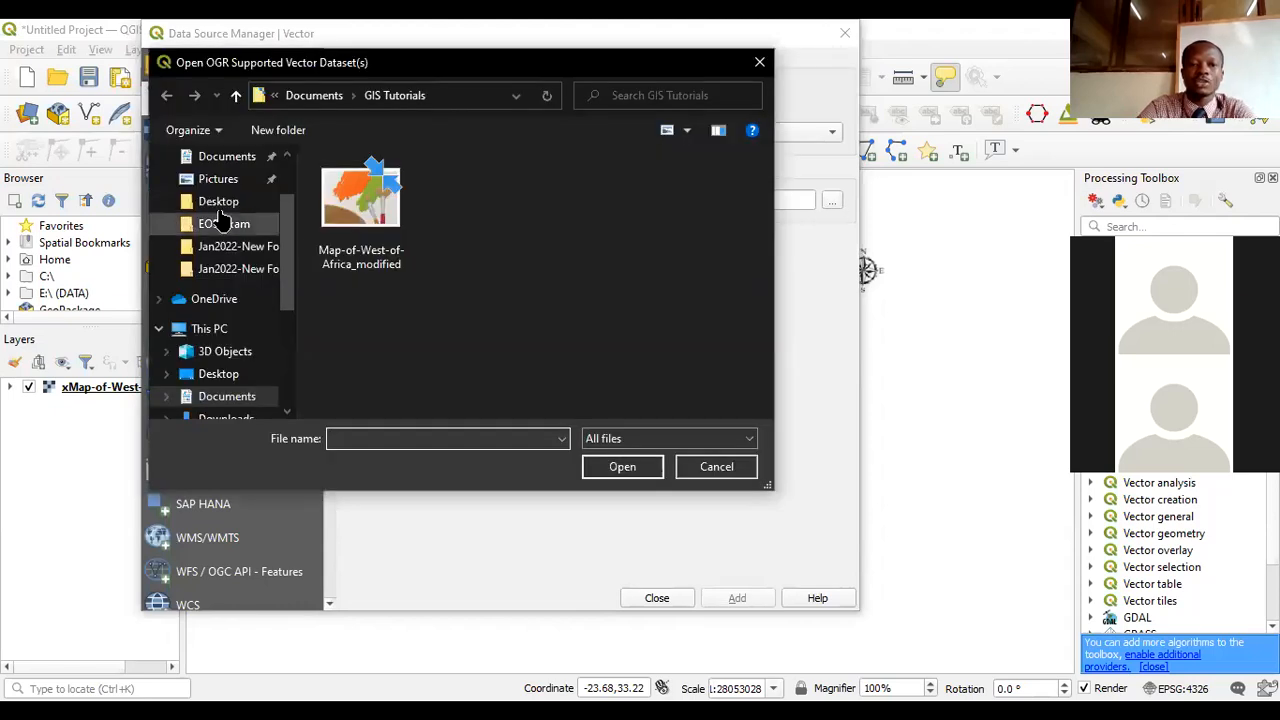
scroll(289, 190, "up", 2)
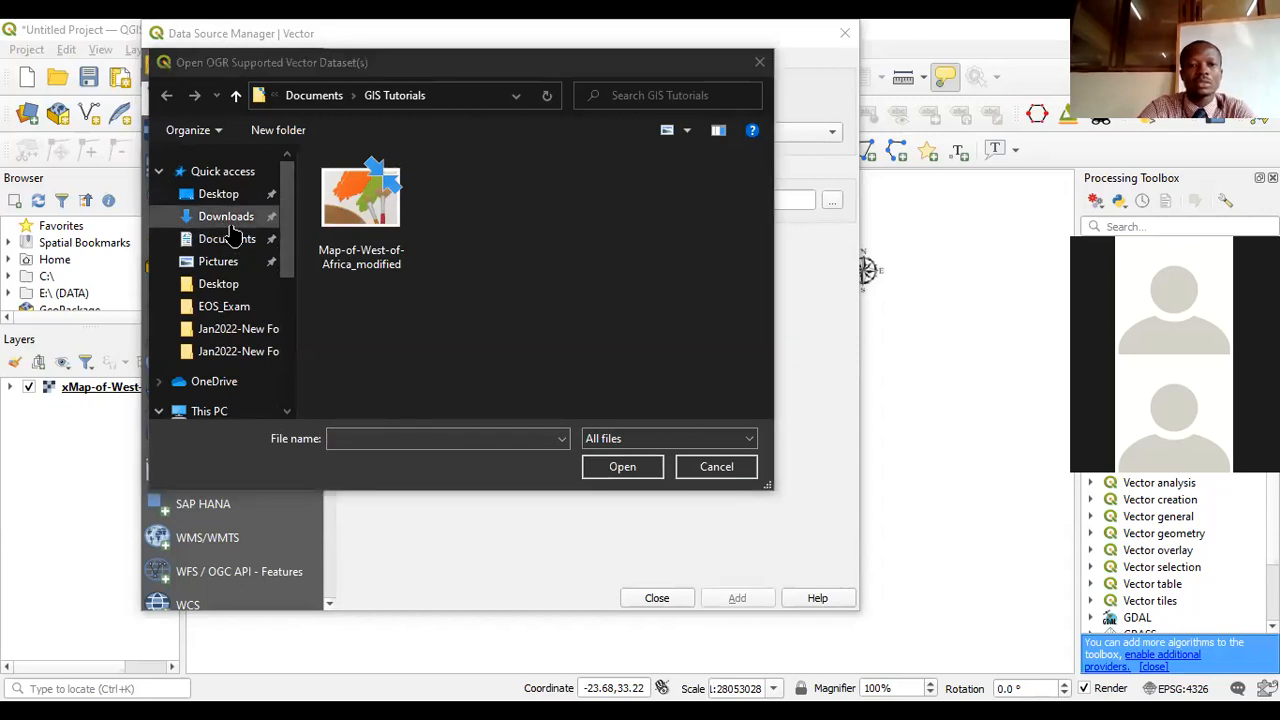
left_click(226, 217)
left_click(400, 334)
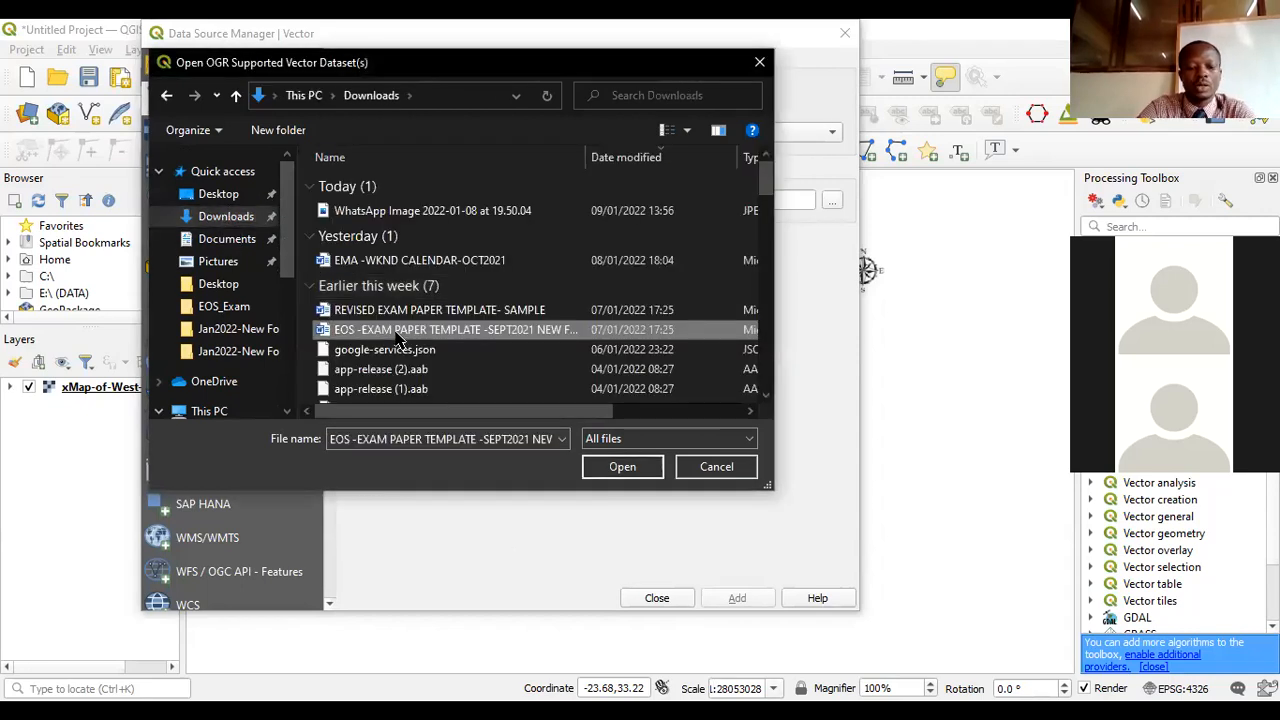
- Find the afr_g2014_2013_0 folder in Downloads and load its afr_g2014_2013_0 shapefile as a vector layer
type("afr_g2014_2013_0")
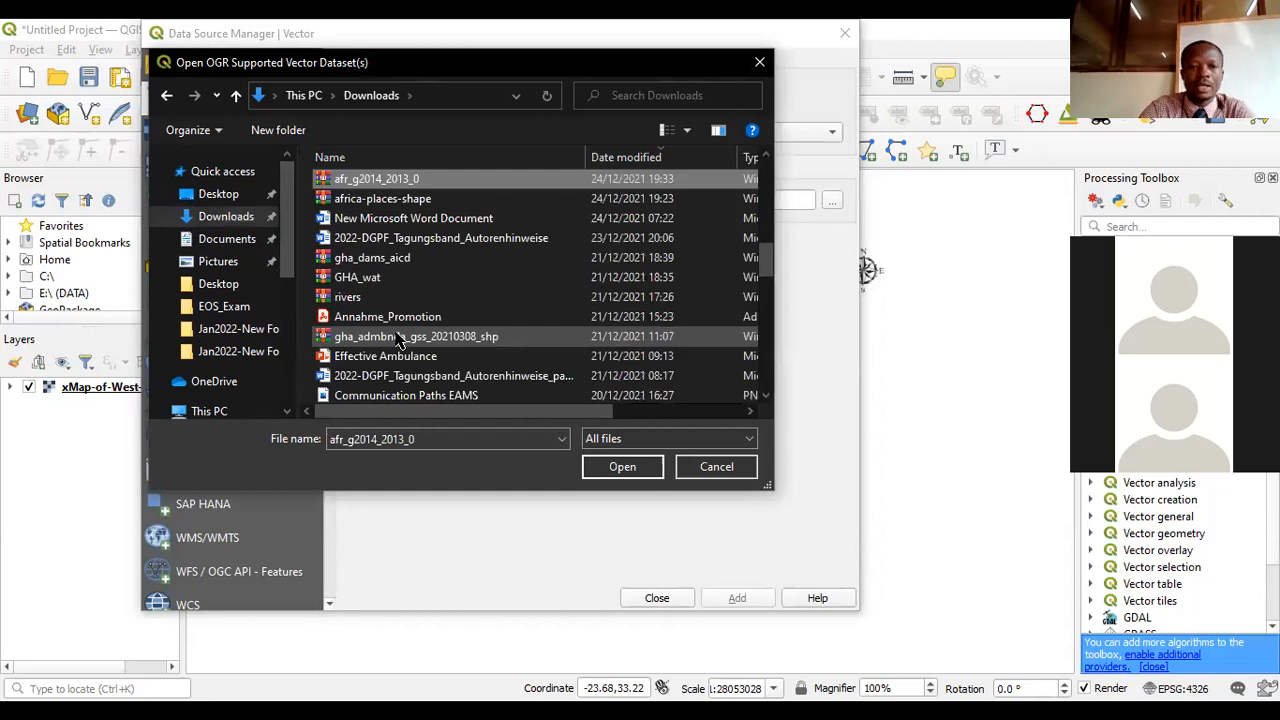
key("Up")
key("Up")
key("Up")
key("Up")
key("Up")
key("Up")
key("Up")
key("Up")
key("Up")
key("Up")
key("Up")
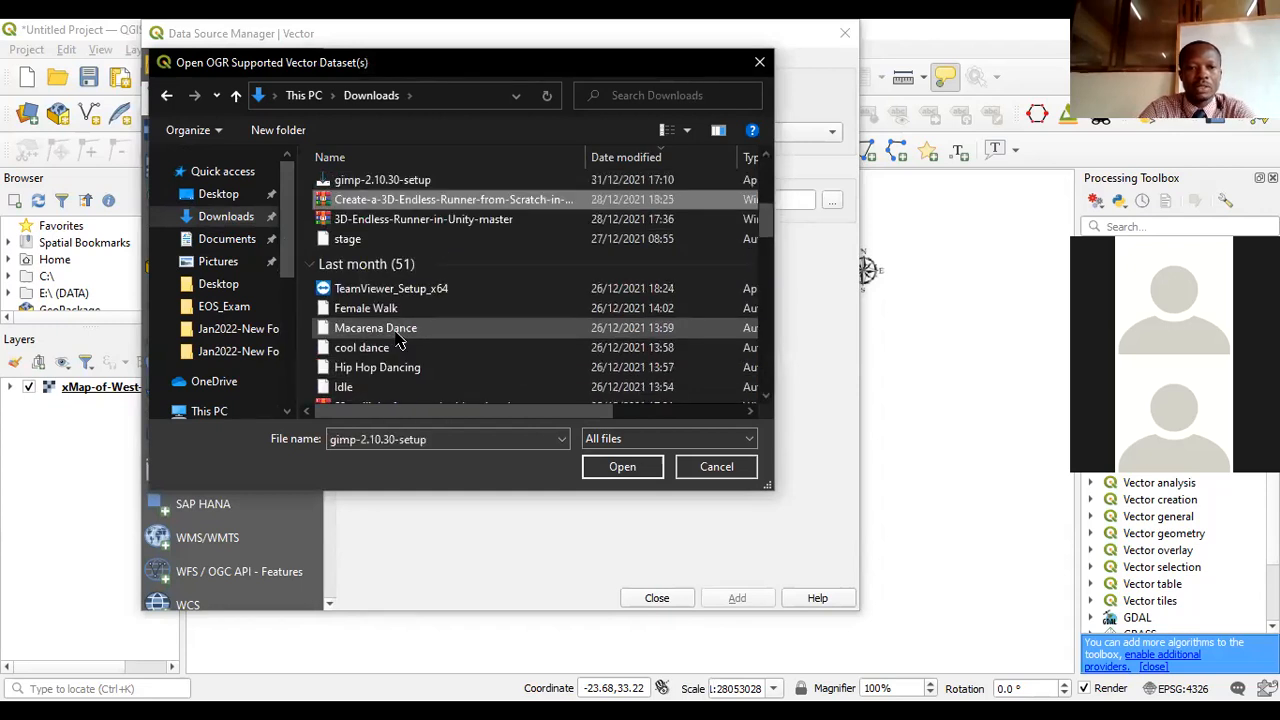
key("Down")
key("Down")
key("Down")
key("Down")
key("Down")
key("Down")
key("Down")
key("Down")
key("Down")
key("Down")
key("Down")
key("Down")
key("Down")
key("Down")
key("Down")
key("Down")
key("Down")
key("Down")
key("Down")
key("Down")
key("Down")
key("Down")
key("Down")
key("Down")
key("Down")
key("Down")
key("Down")
key("Down")
key("Down")
key("Down")
key("Down")
key("Down")
key("Down")
key("Down")
key("Down")
key("Down")
key("Down")
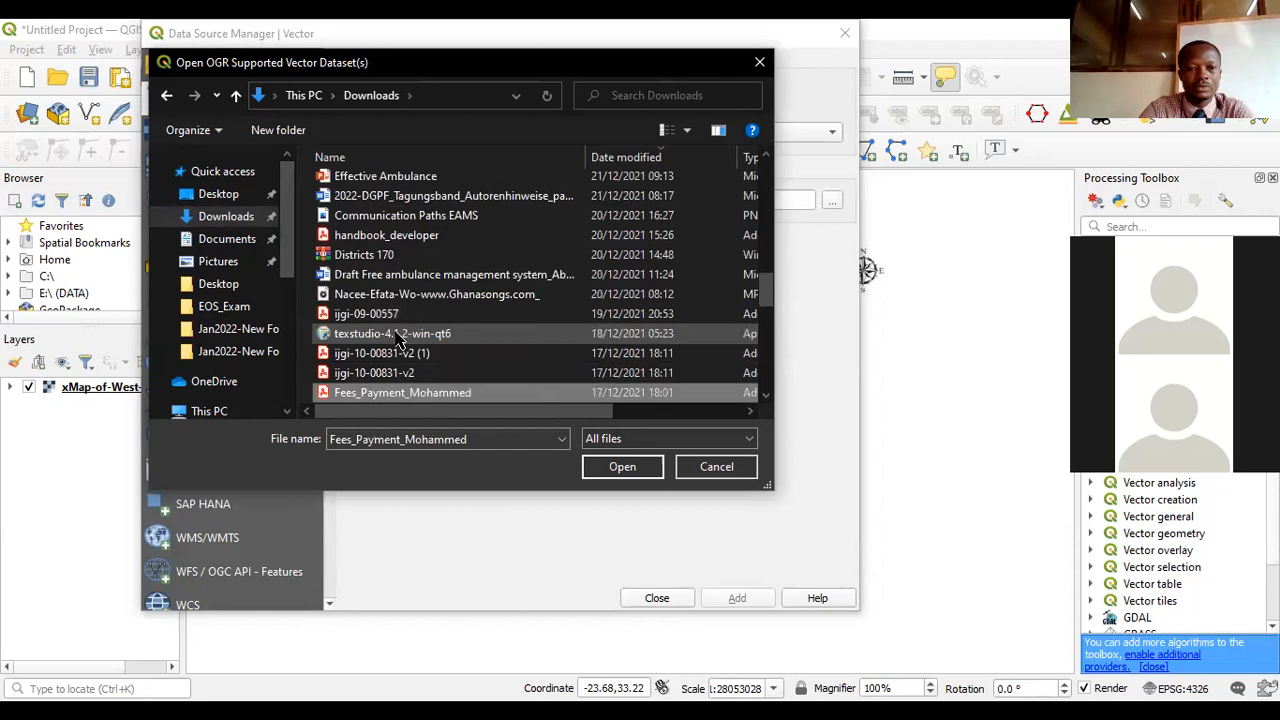
scroll(398, 340, "down", 1)
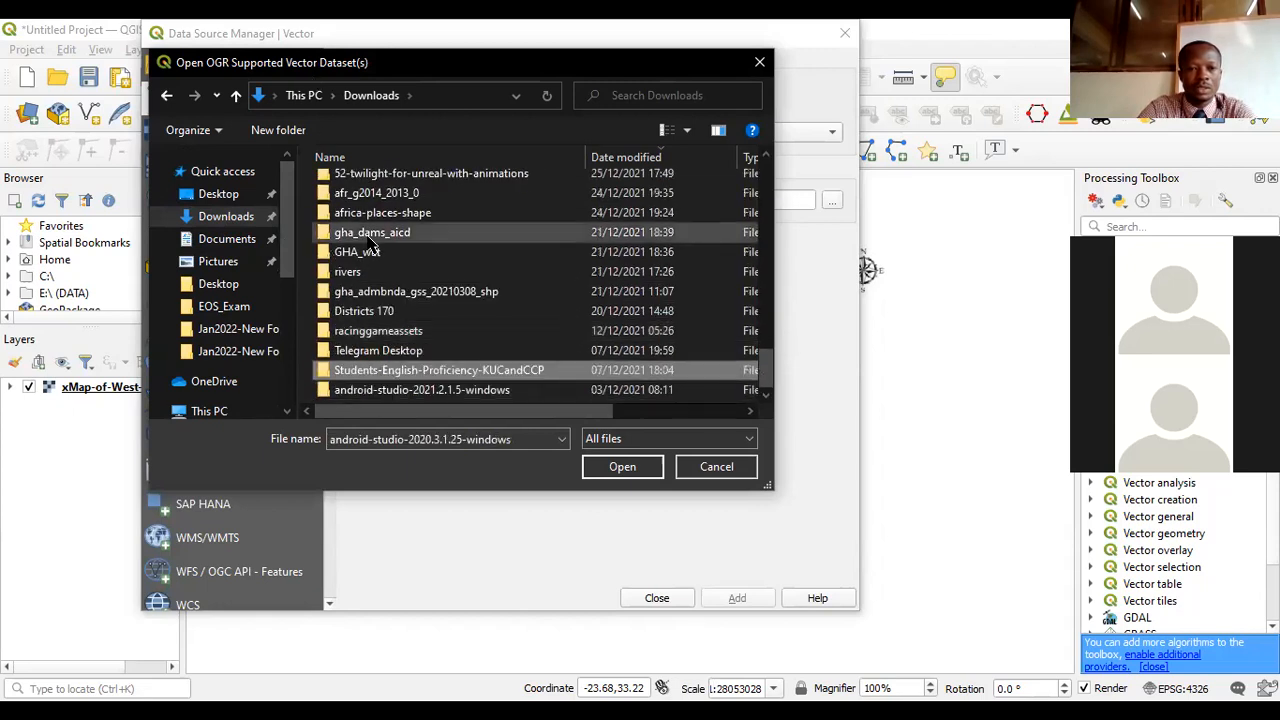
left_click(405, 195)
double_click(405, 195)
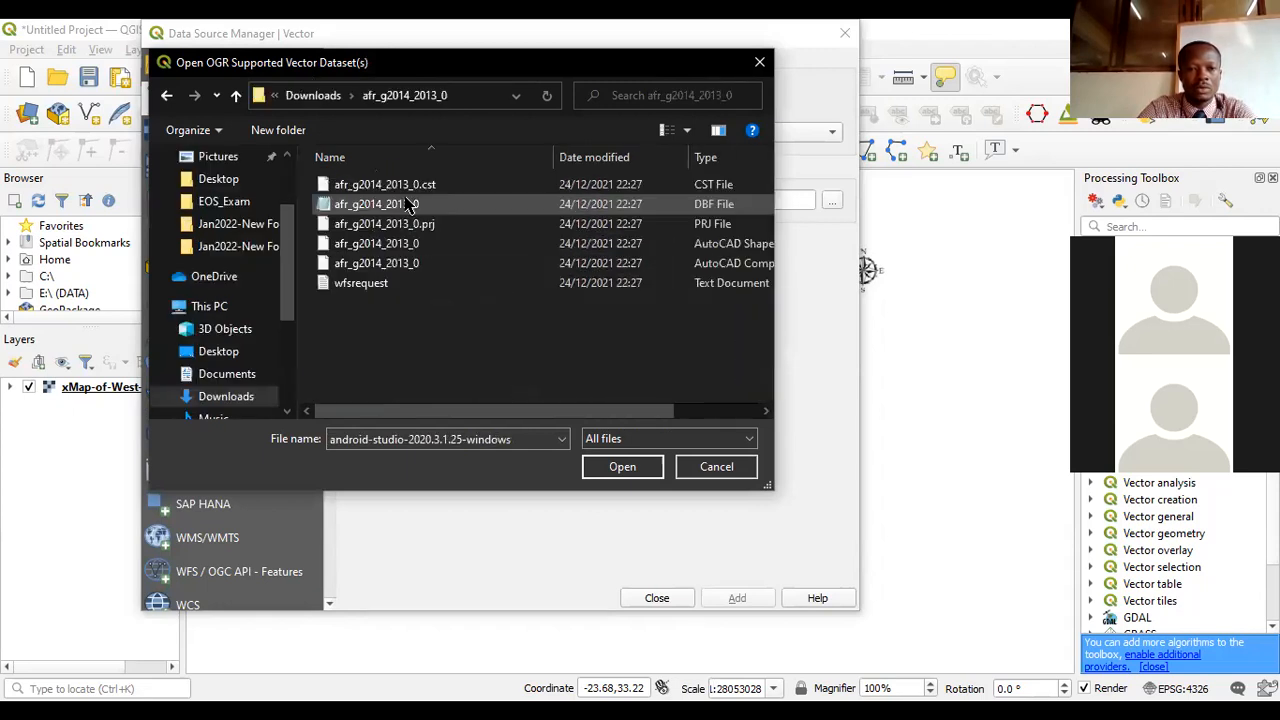
left_click(376, 243)
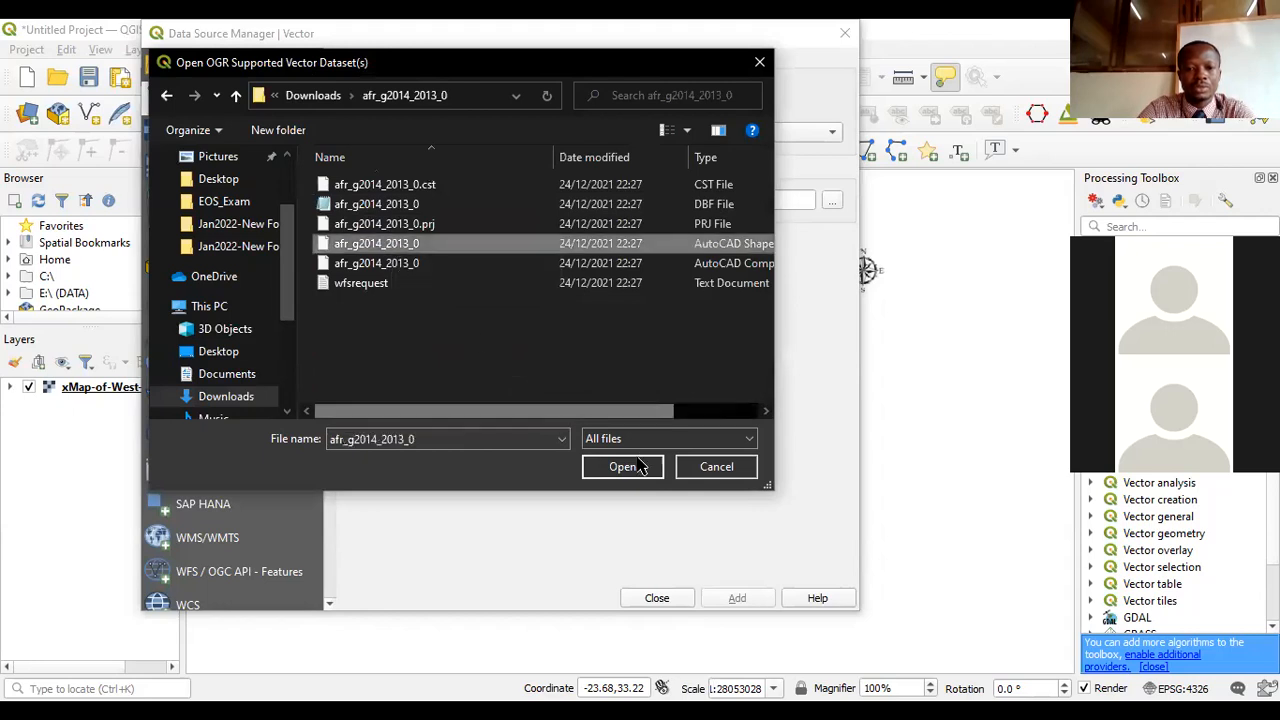
left_click(620, 466)
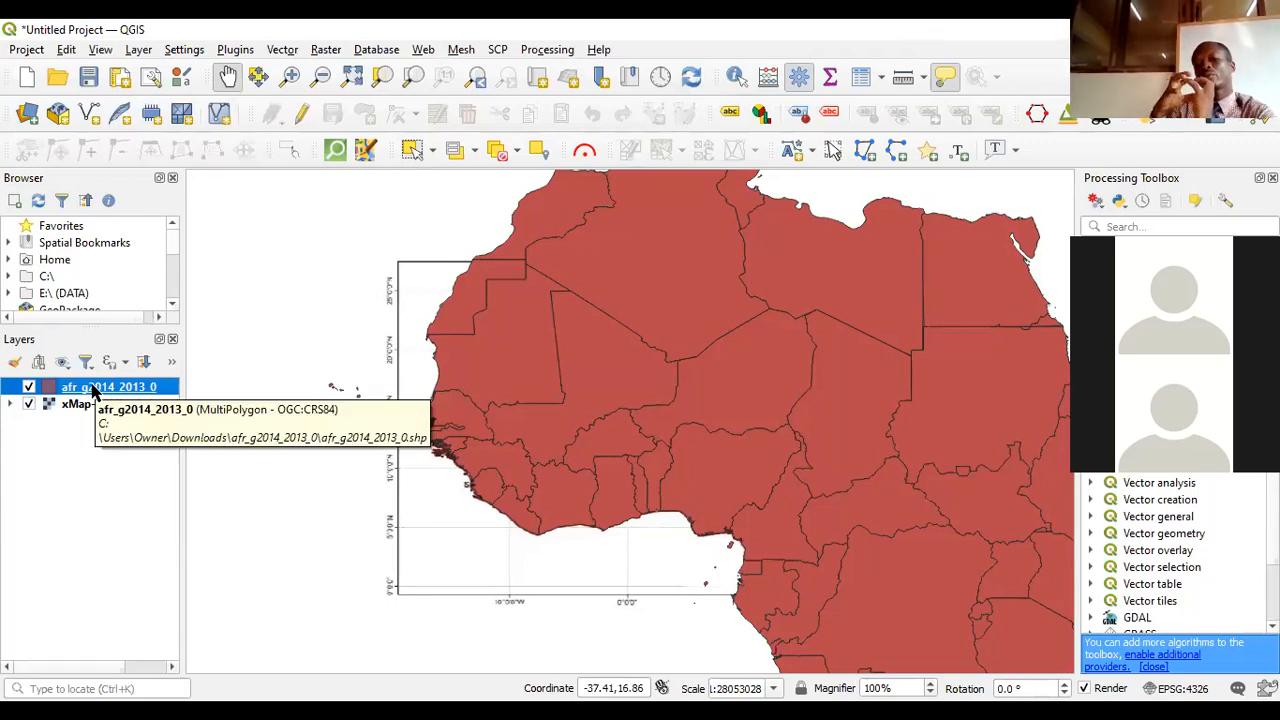
- Hide and show the afr_g2014_2013_0 layer to compare it with the West Africa map, and widen the layer list
left_click(29, 387)
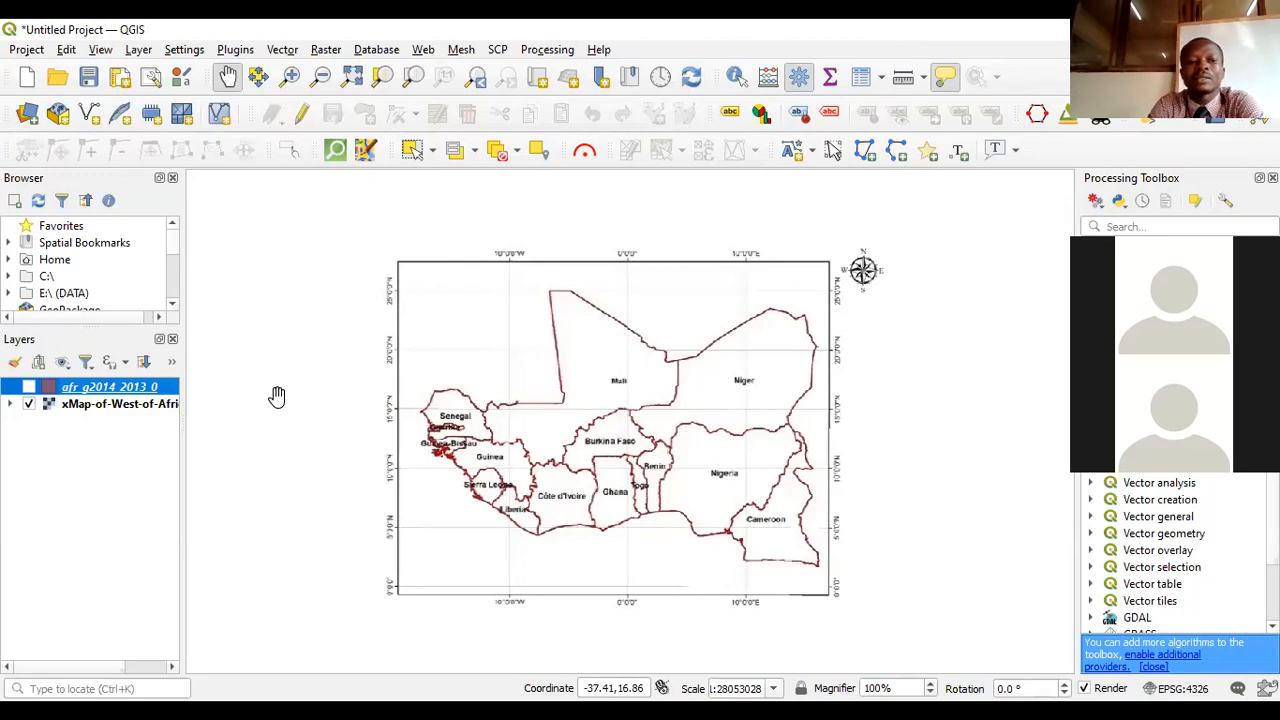
left_click(29, 387)
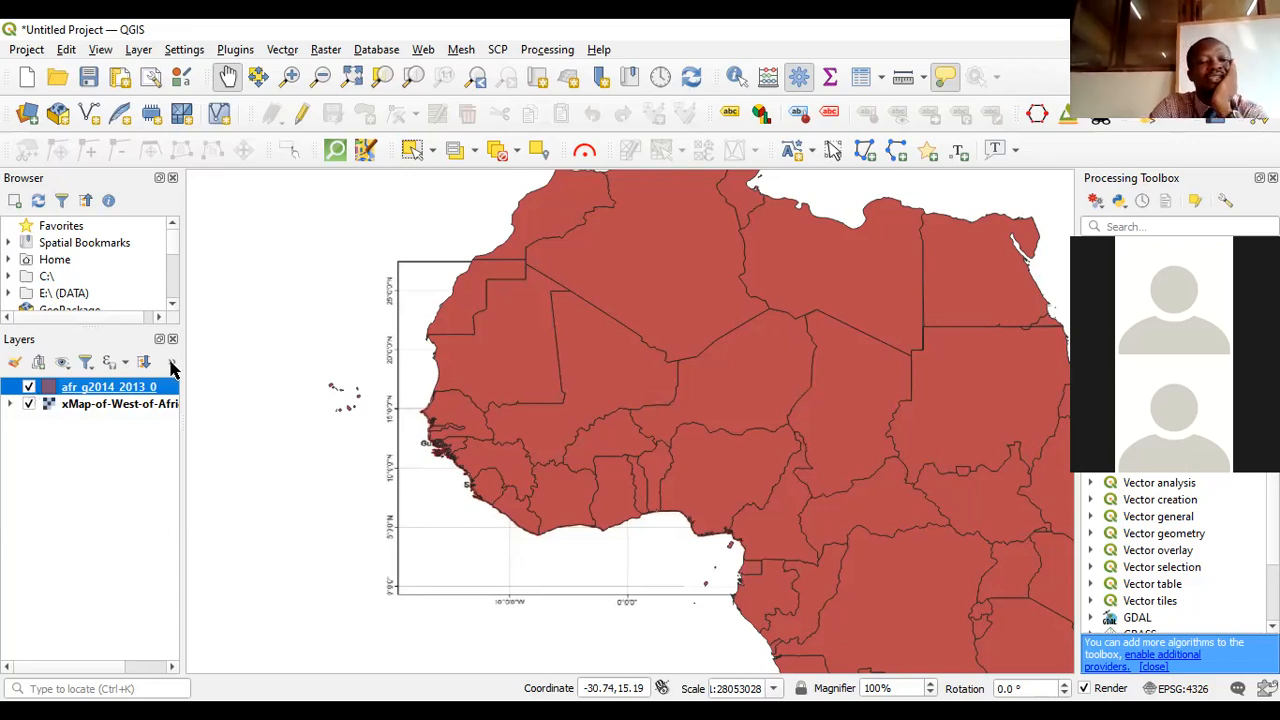
left_click_drag(185, 368, 283, 398)
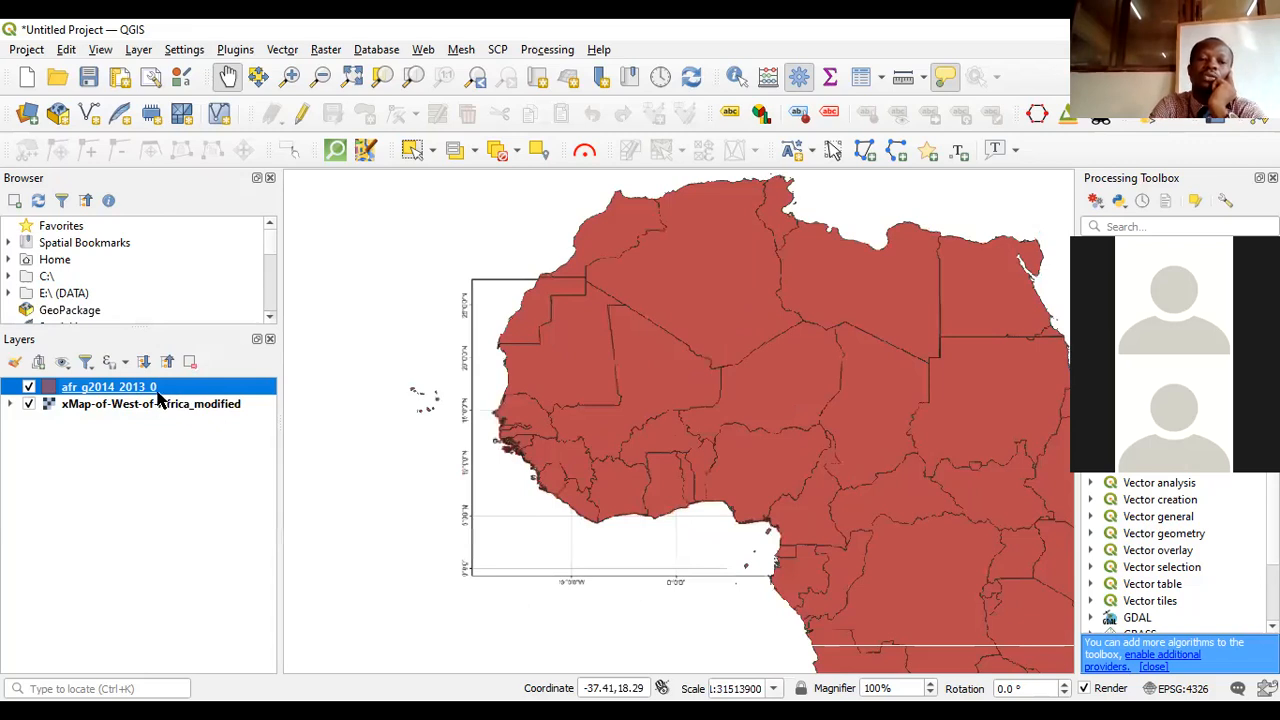
- Open the attribute table of the afr_g2014_2013_0 layer
key("Down")
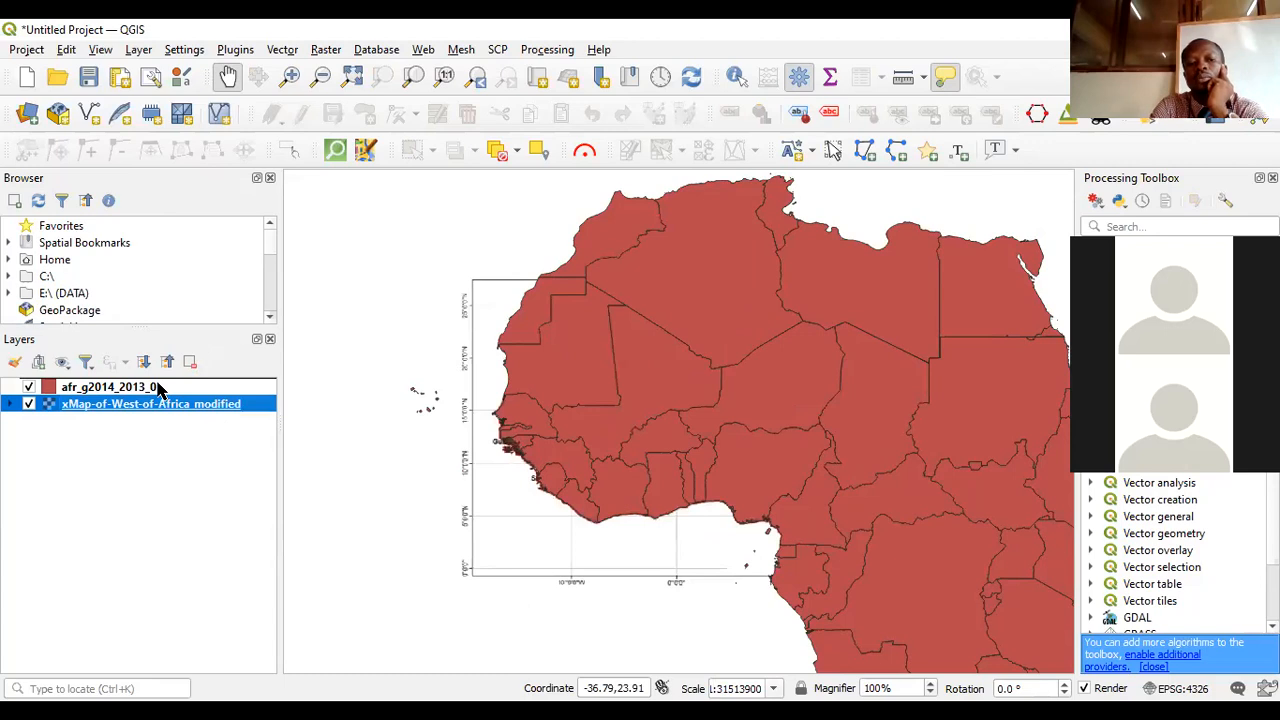
right_click(104, 391)
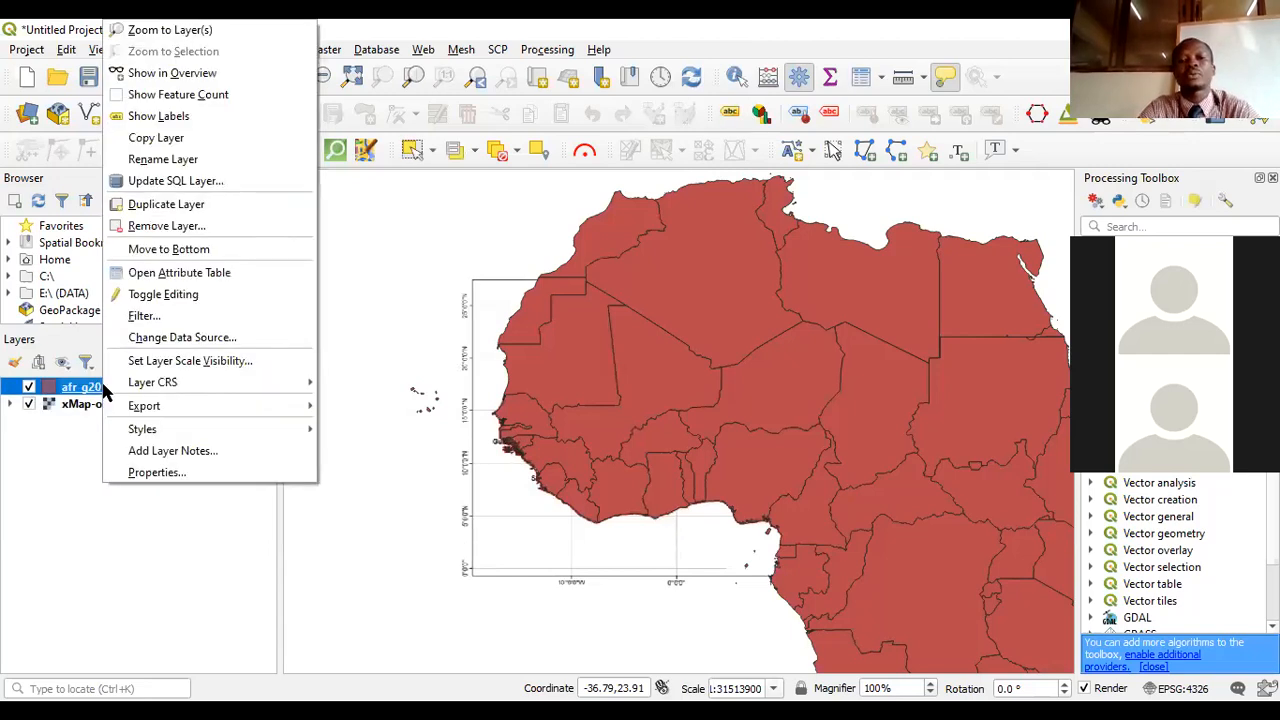
key("Escape")
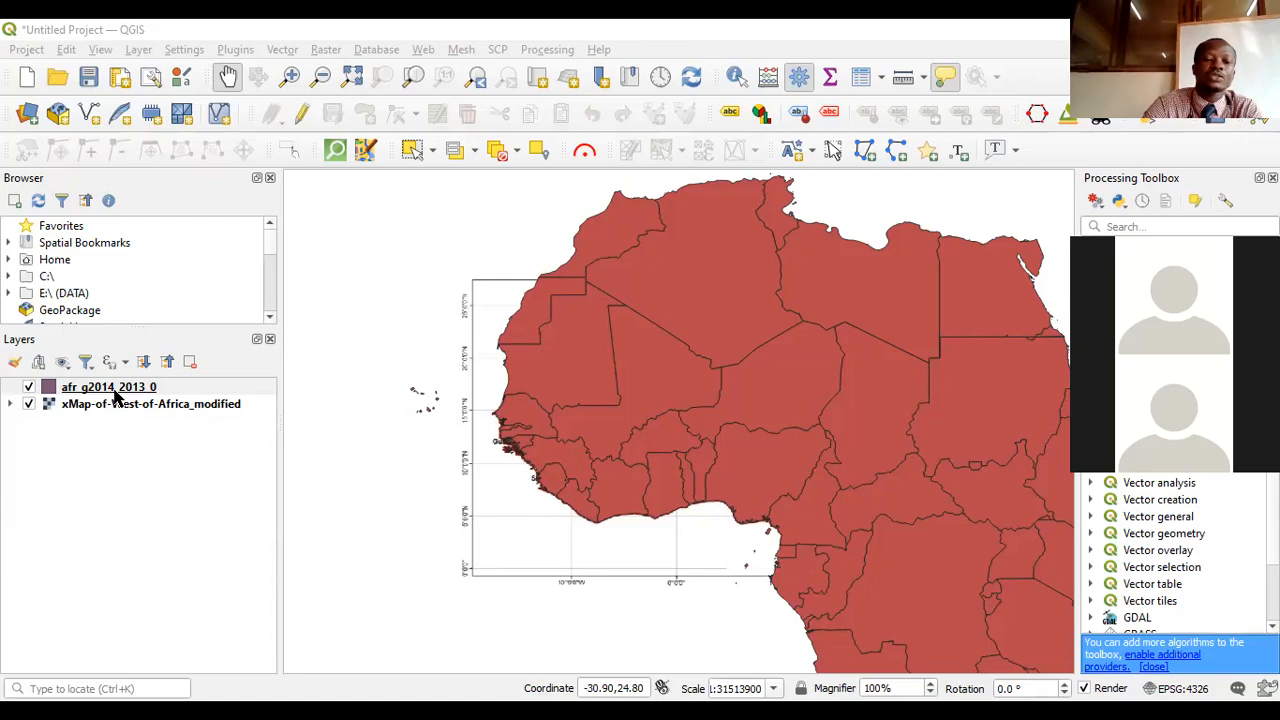
left_click(190, 455)
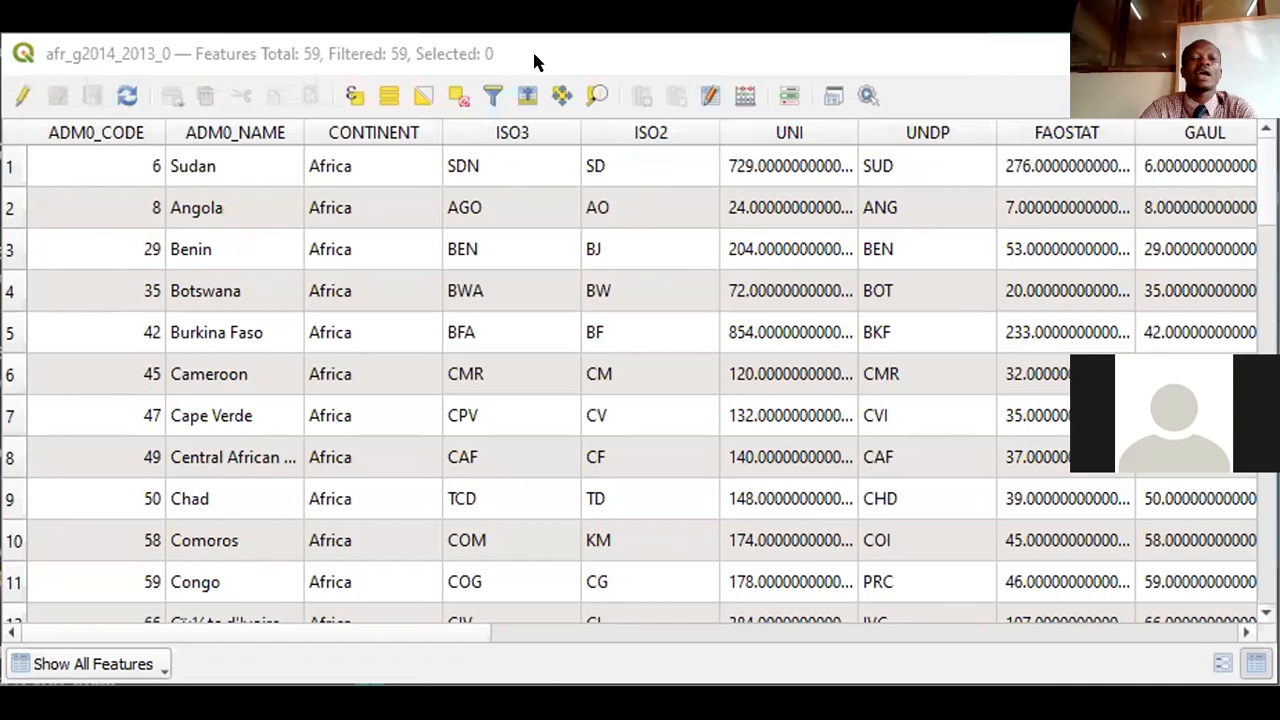
- Select the Sudan record in the attribute table, view its polygon on the map, and return to the table
left_click(10, 170)
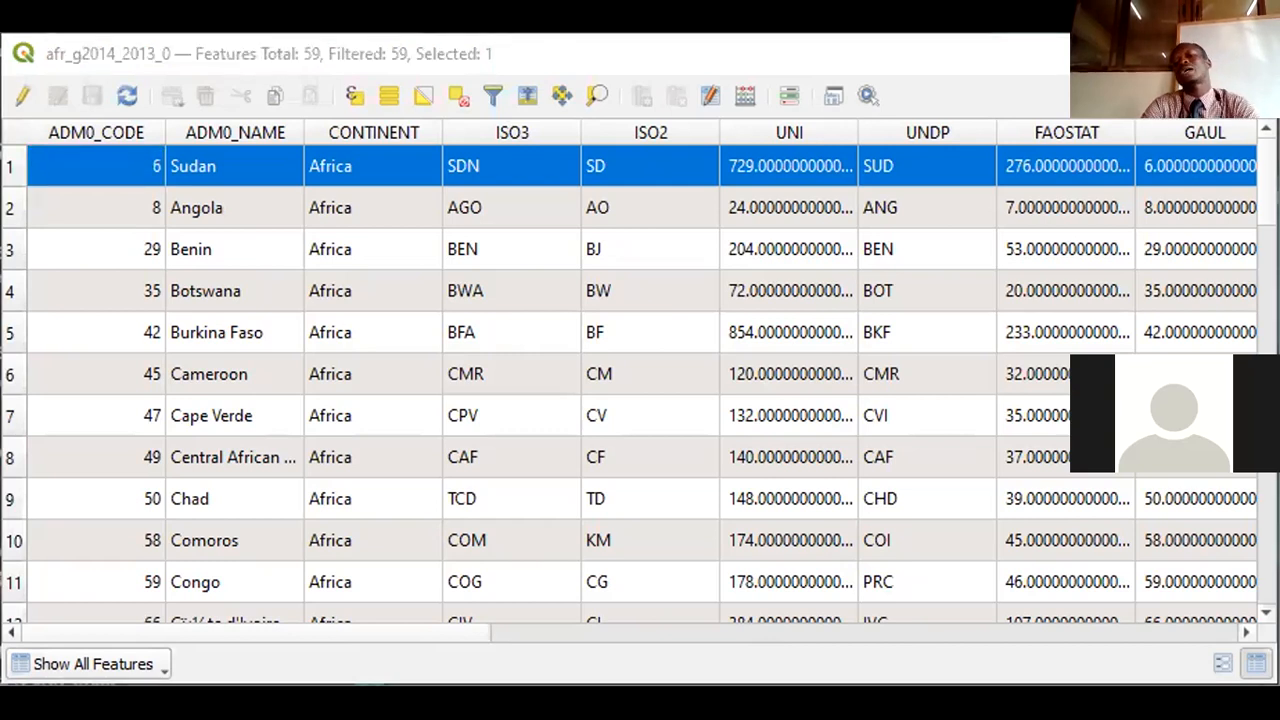
key("alt+Tab")
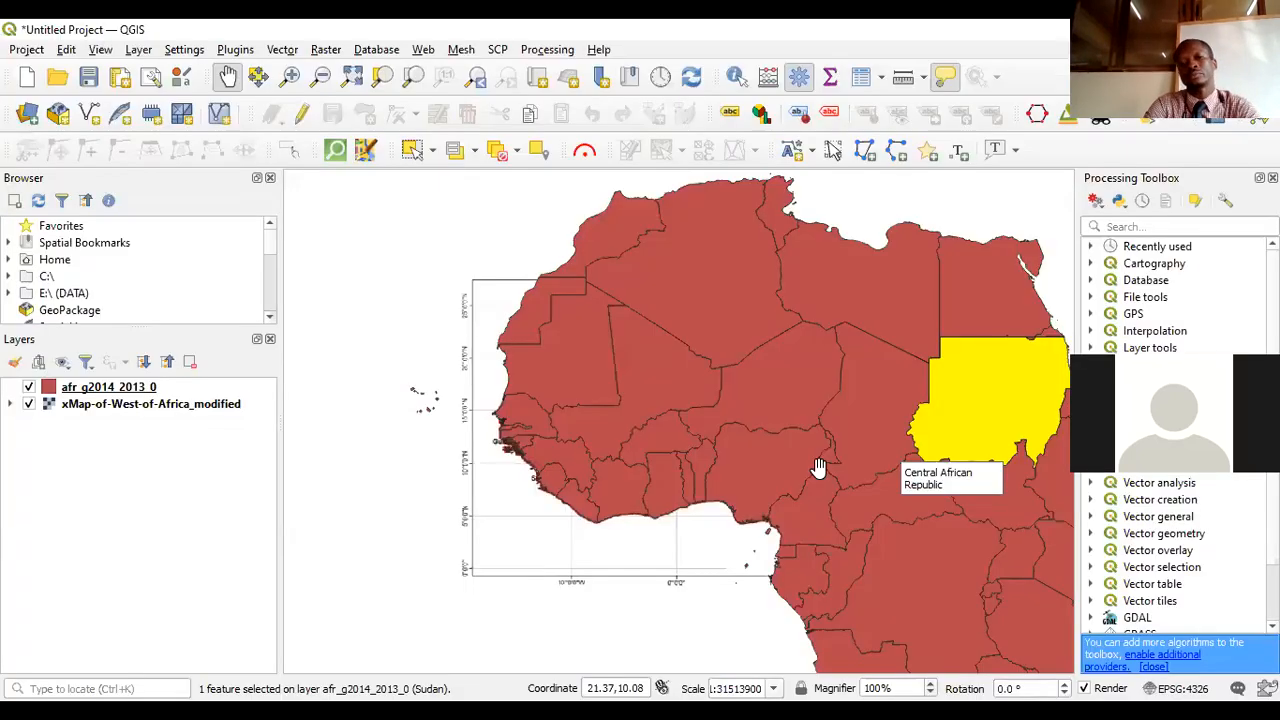
left_click(844, 404)
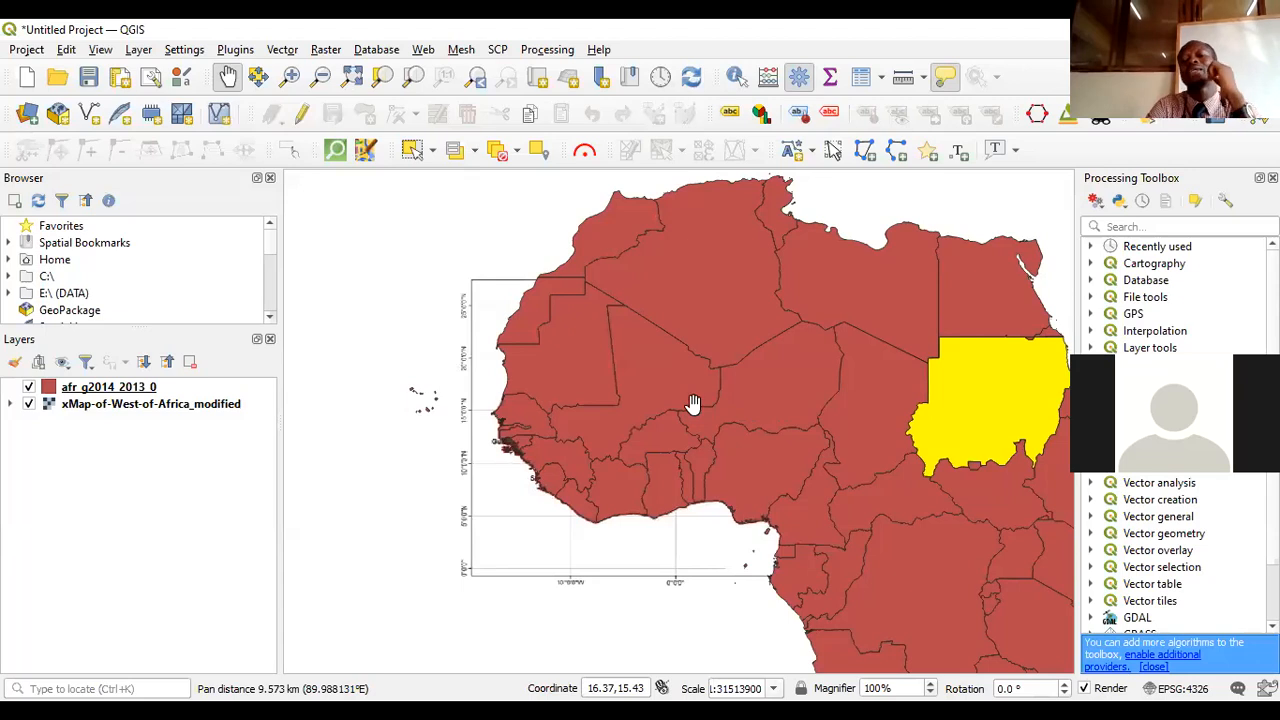
left_click(836, 422)
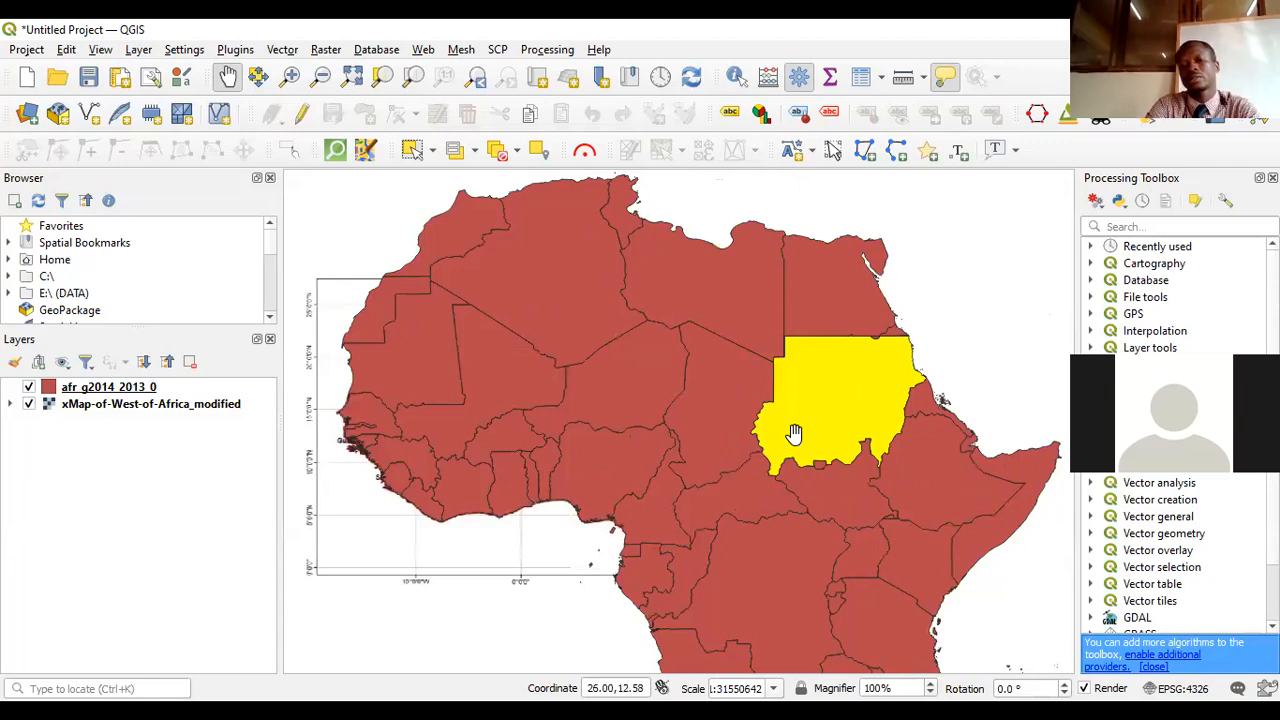
mouse_move(800, 430)
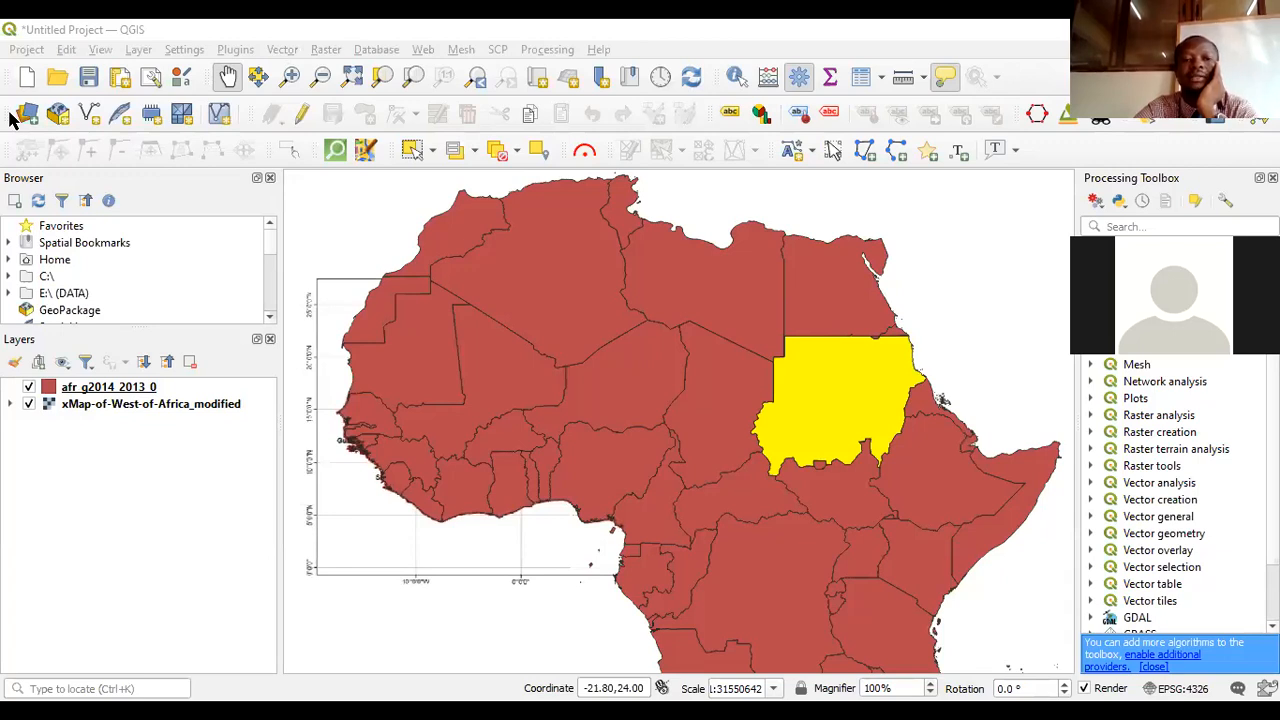
key("alt+Tab")
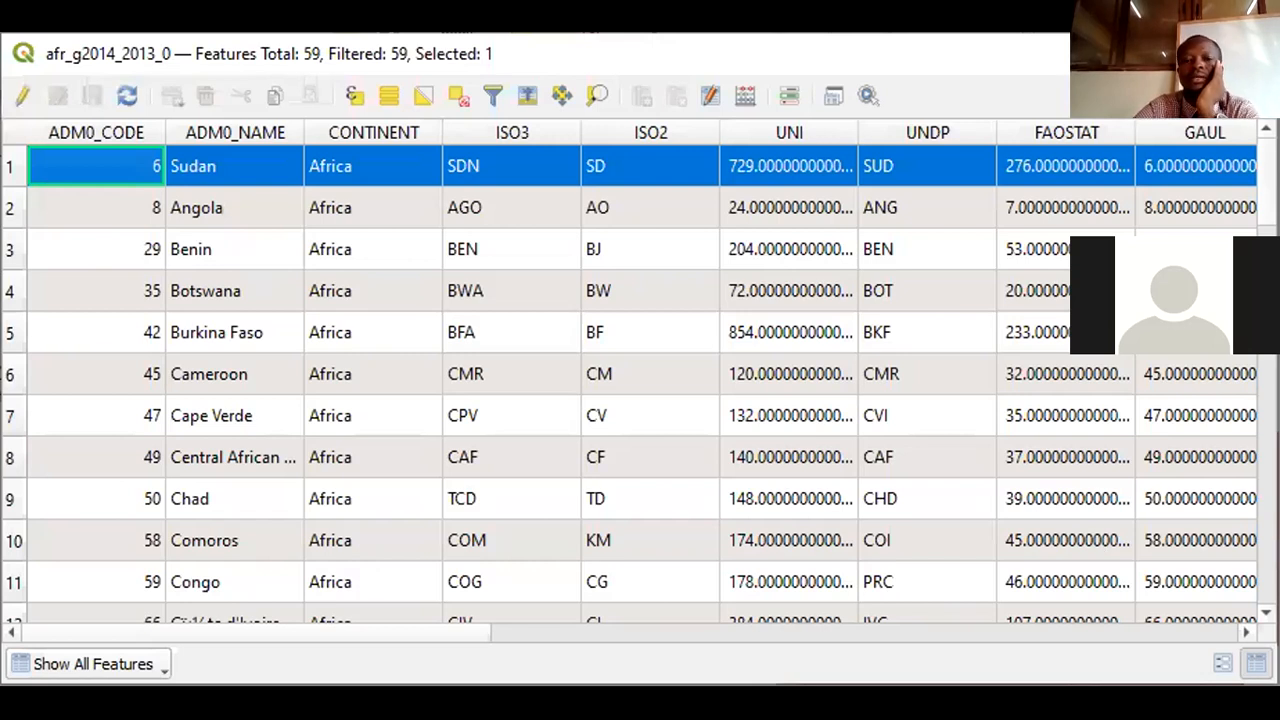
- Open the attribute table for the selected Ghana feature, and switch it to show the features visible on the map
left_click(1257, 54)
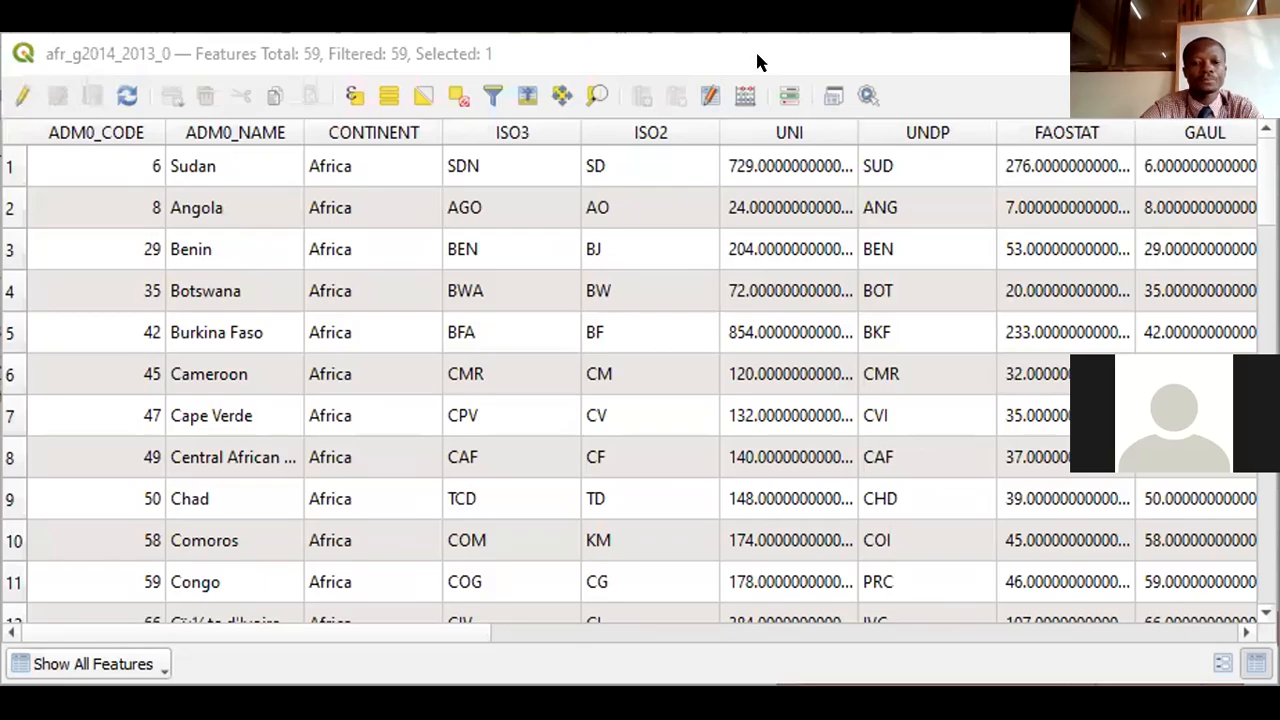
left_click(757, 58)
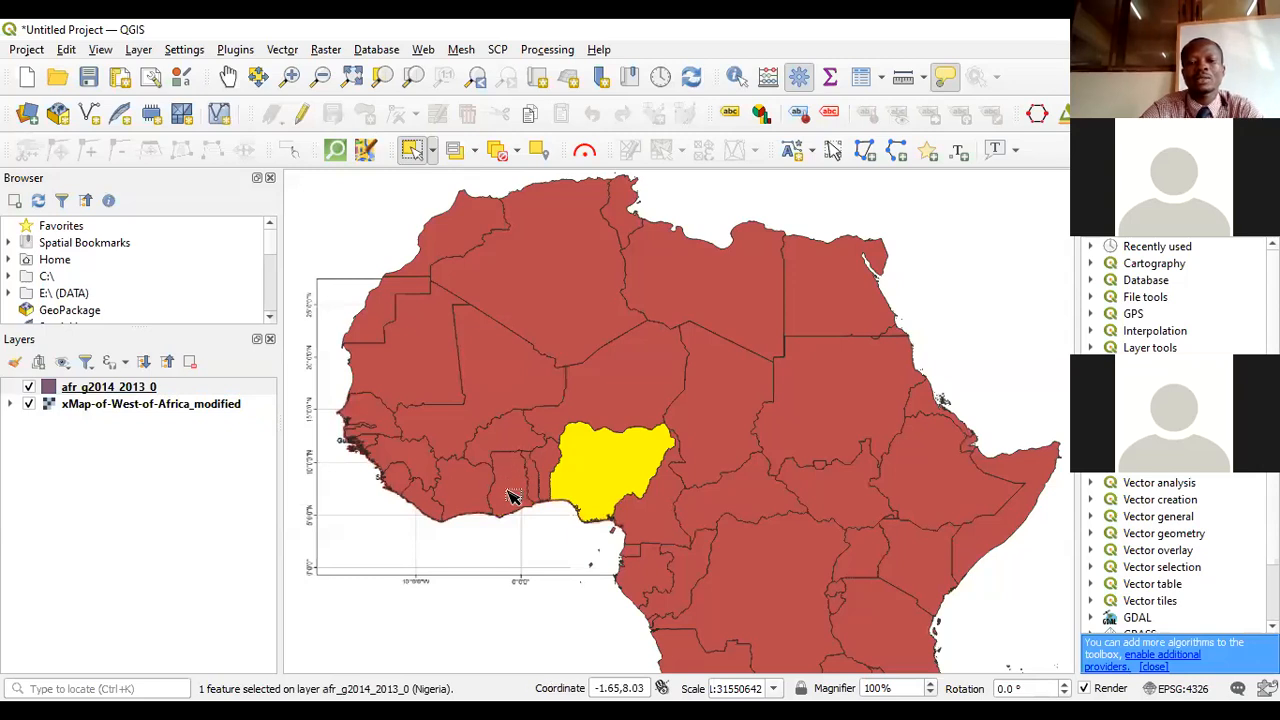
right_click(104, 388)
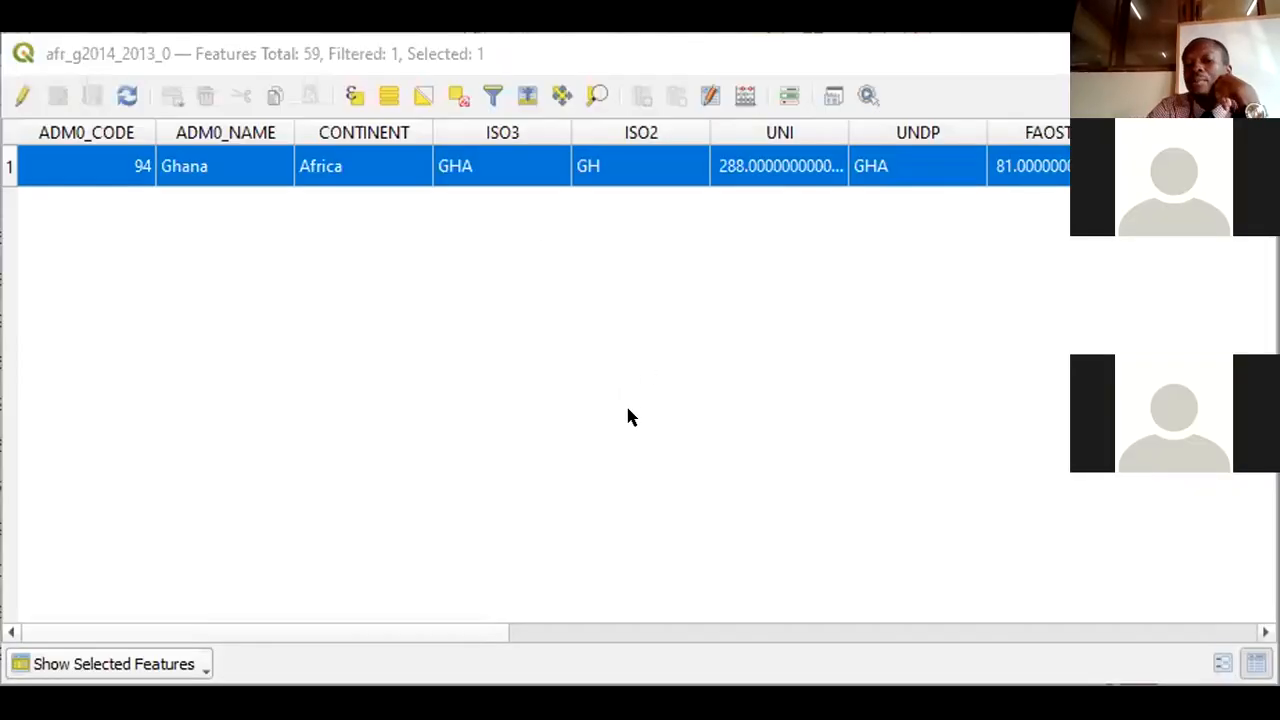
left_click(187, 668)
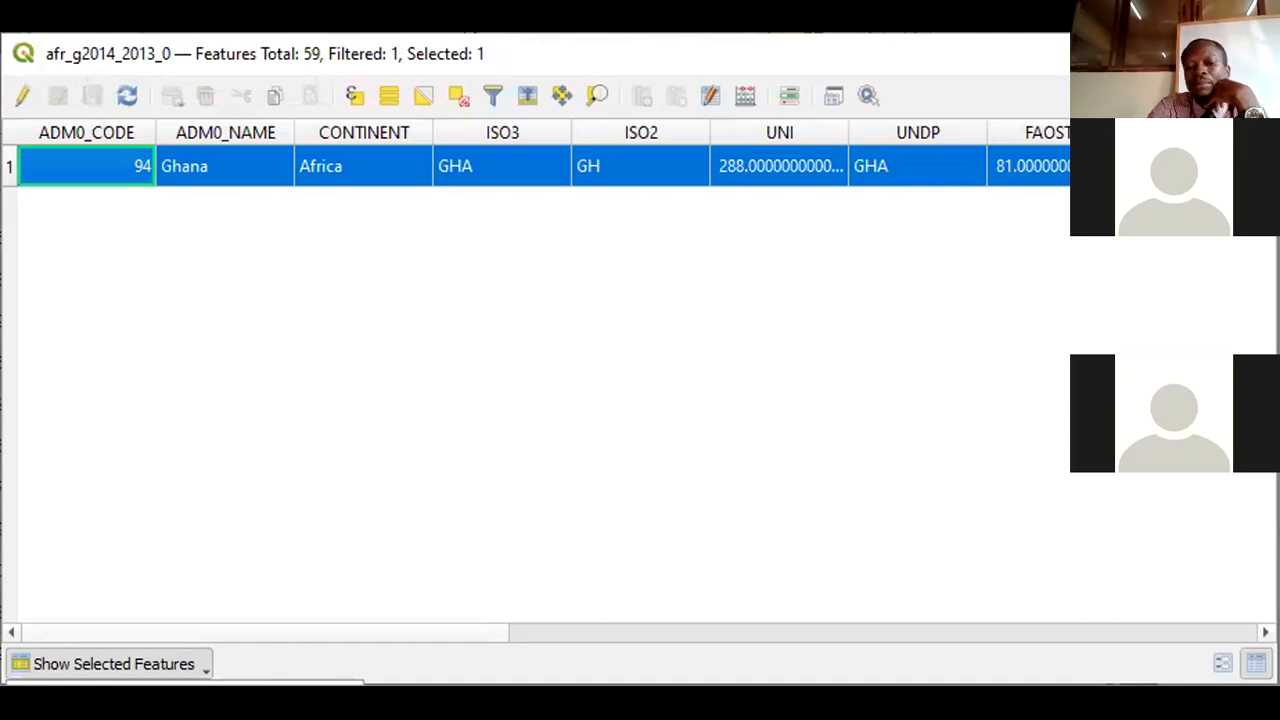
left_click(150, 716)
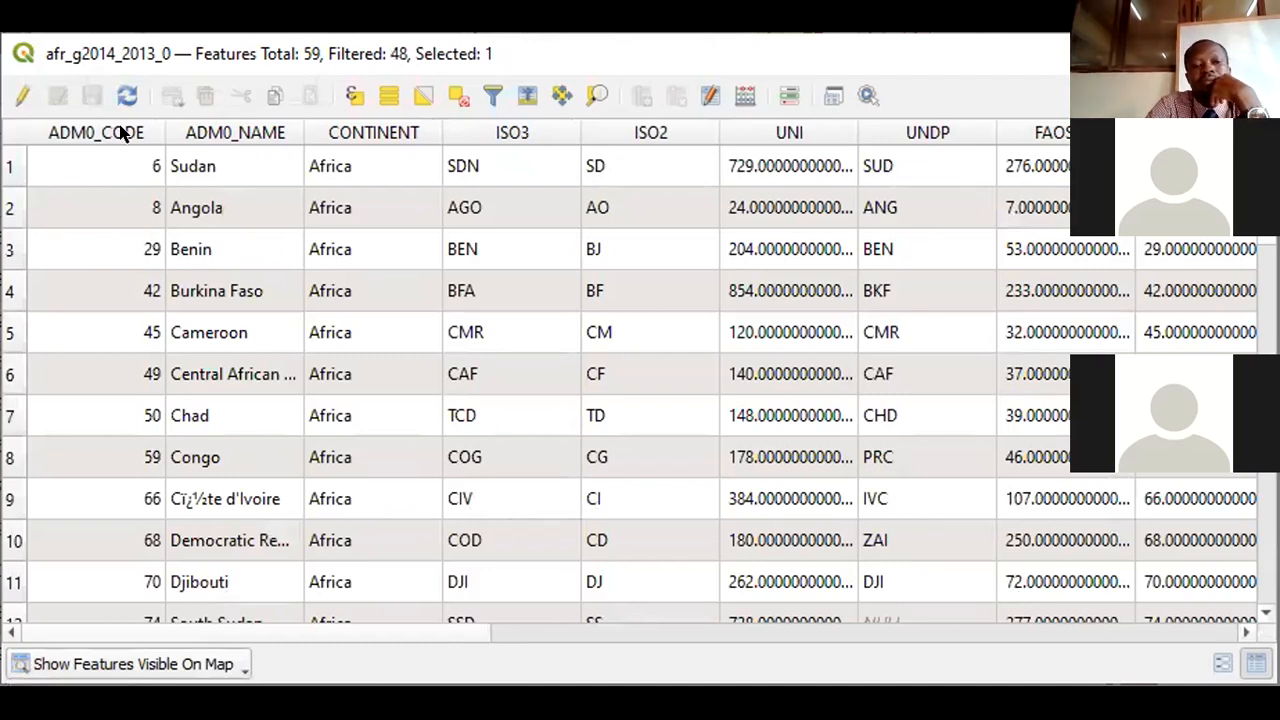
- Select all records in the attribute table and view the highlighted countries on the map
left_click(8, 170)
key("ctrl+a")
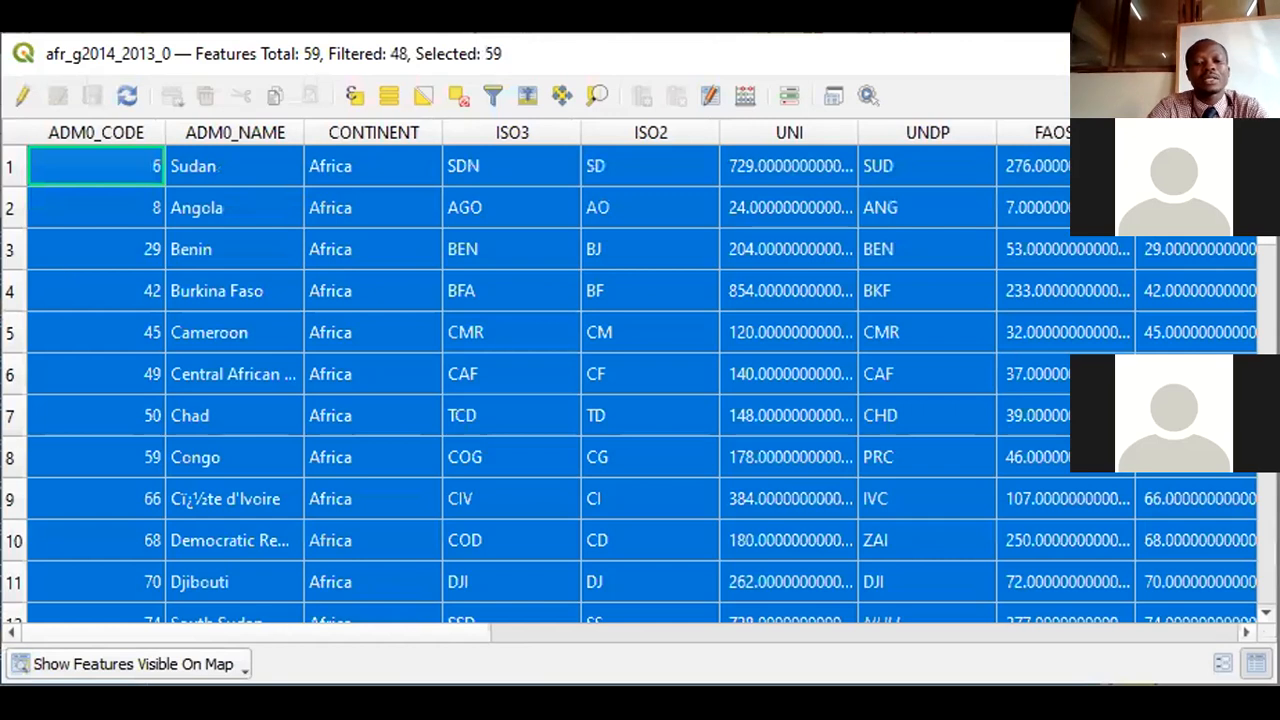
key("ctrl+shift+a")
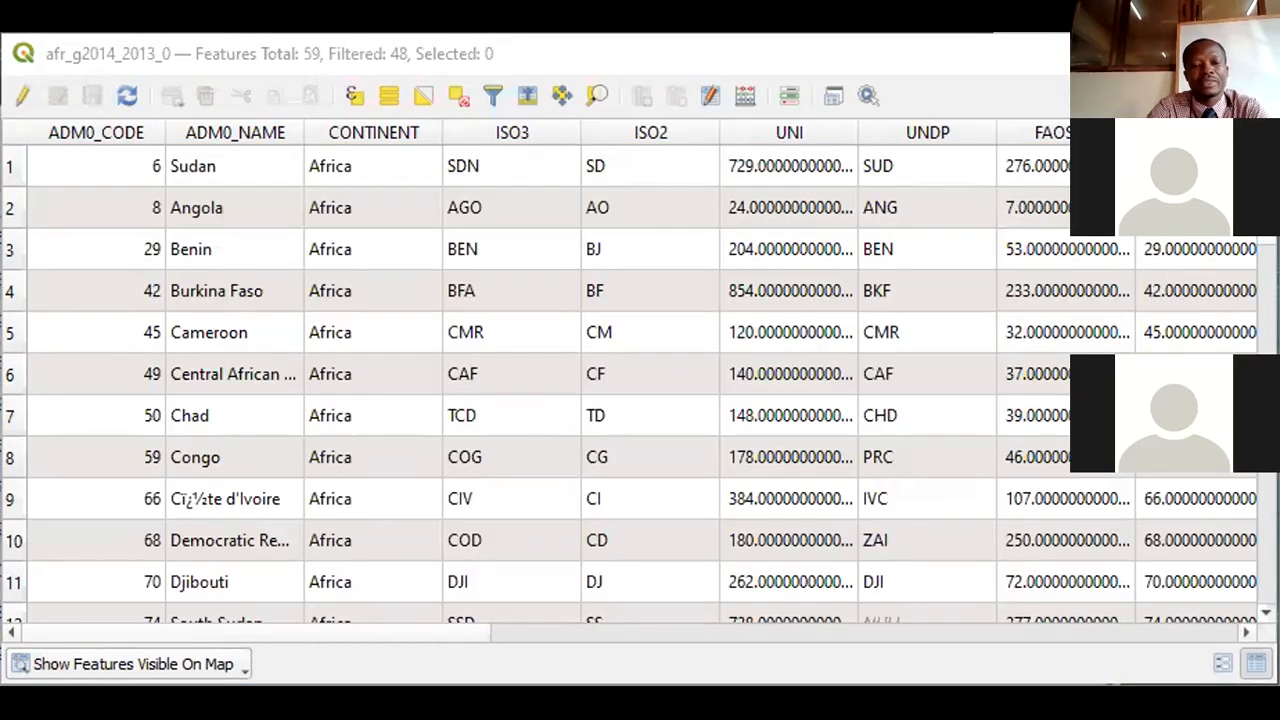
left_click(274, 163)
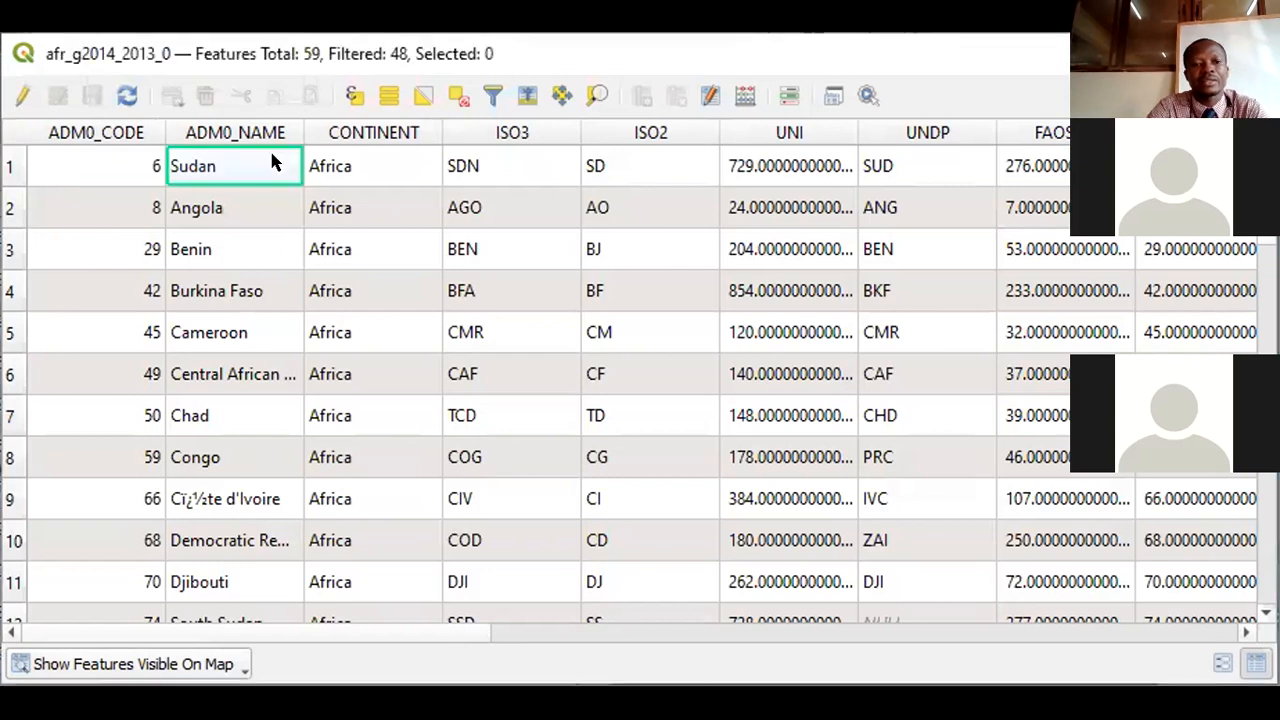
left_click(12, 172)
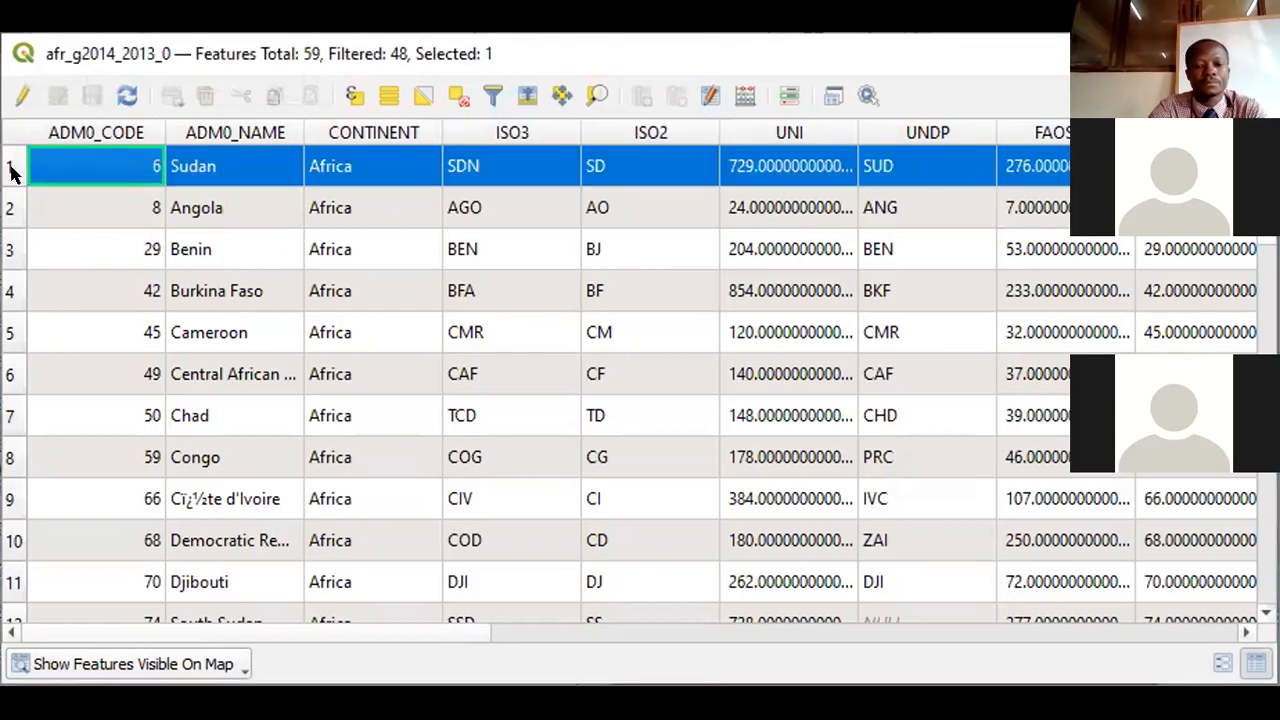
key("ctrl+a")
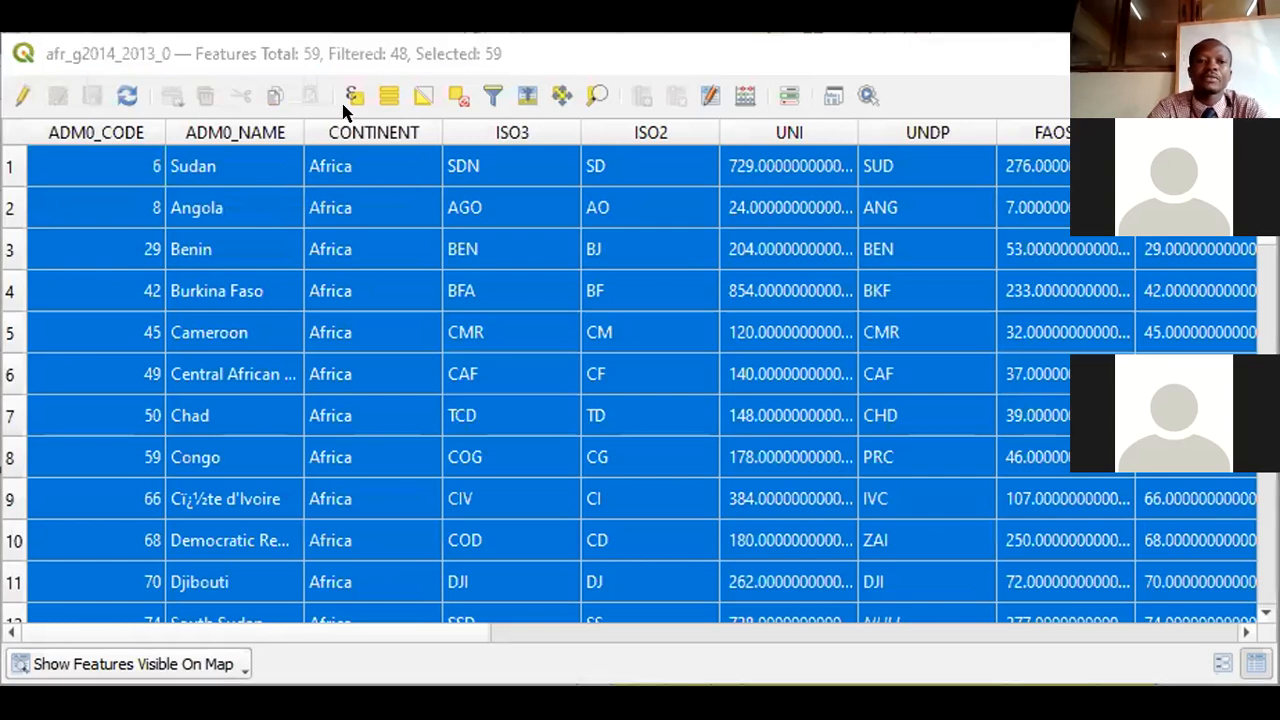
key("alt+Tab")
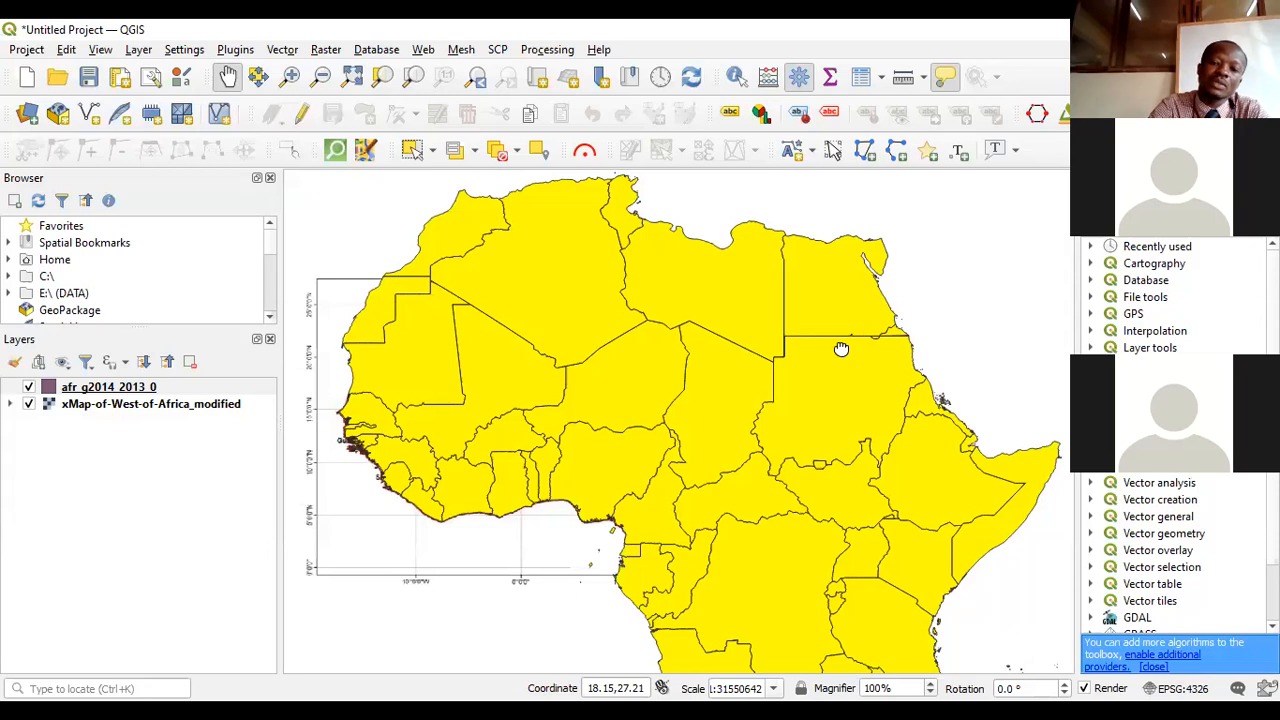
left_click_drag(832, 460, 905, 418)
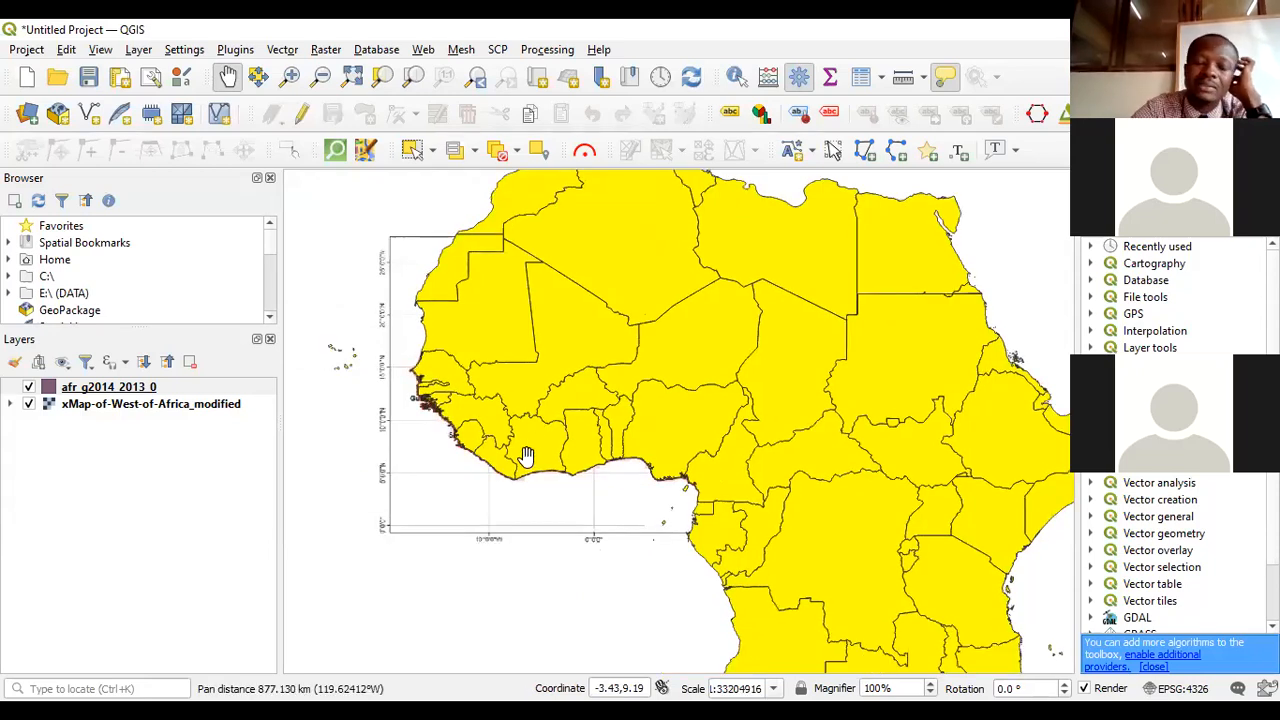
mouse_move(527, 456)
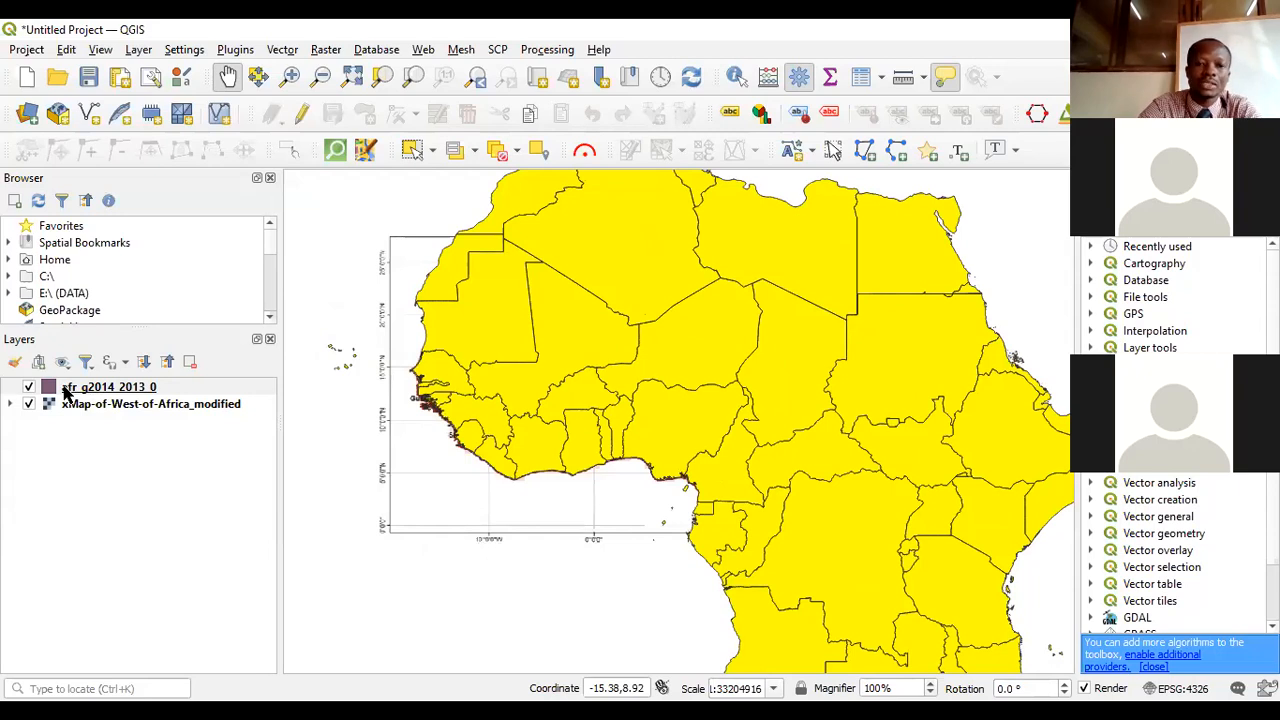
- Select Mauritania on the map with Select Features, and clear the selection
left_click(413, 155)
left_click(490, 390)
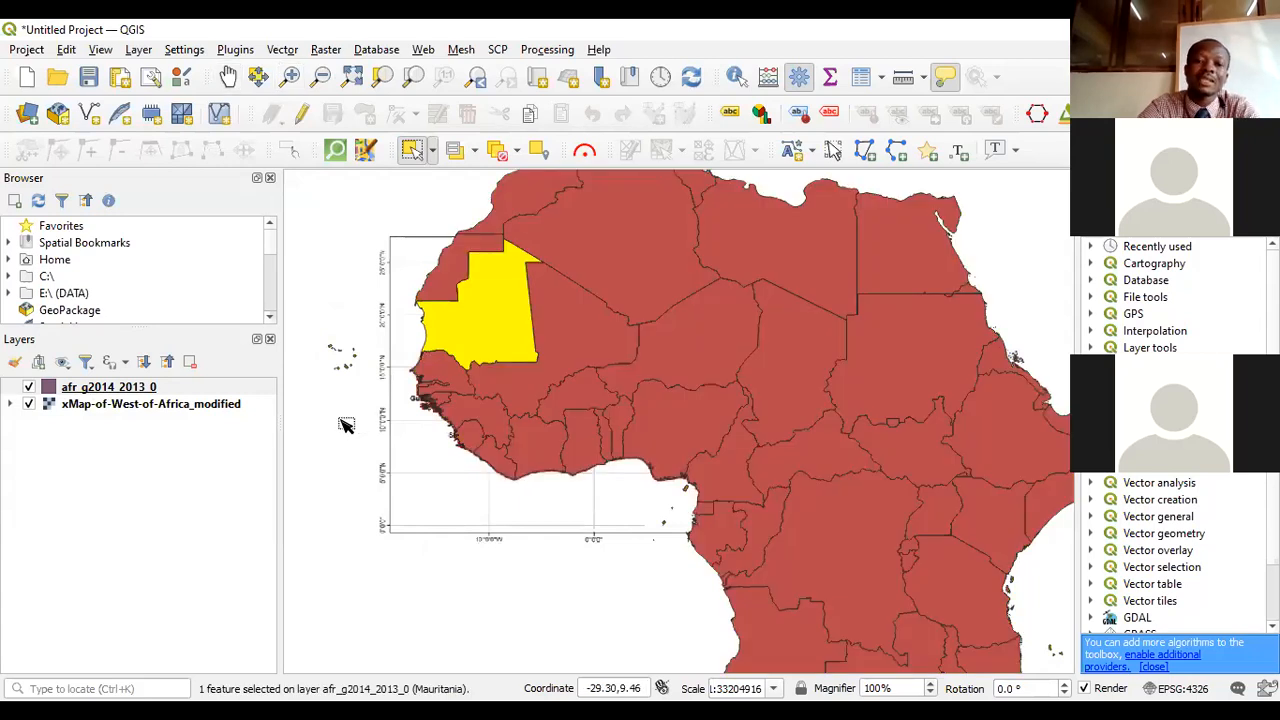
left_click(608, 470)
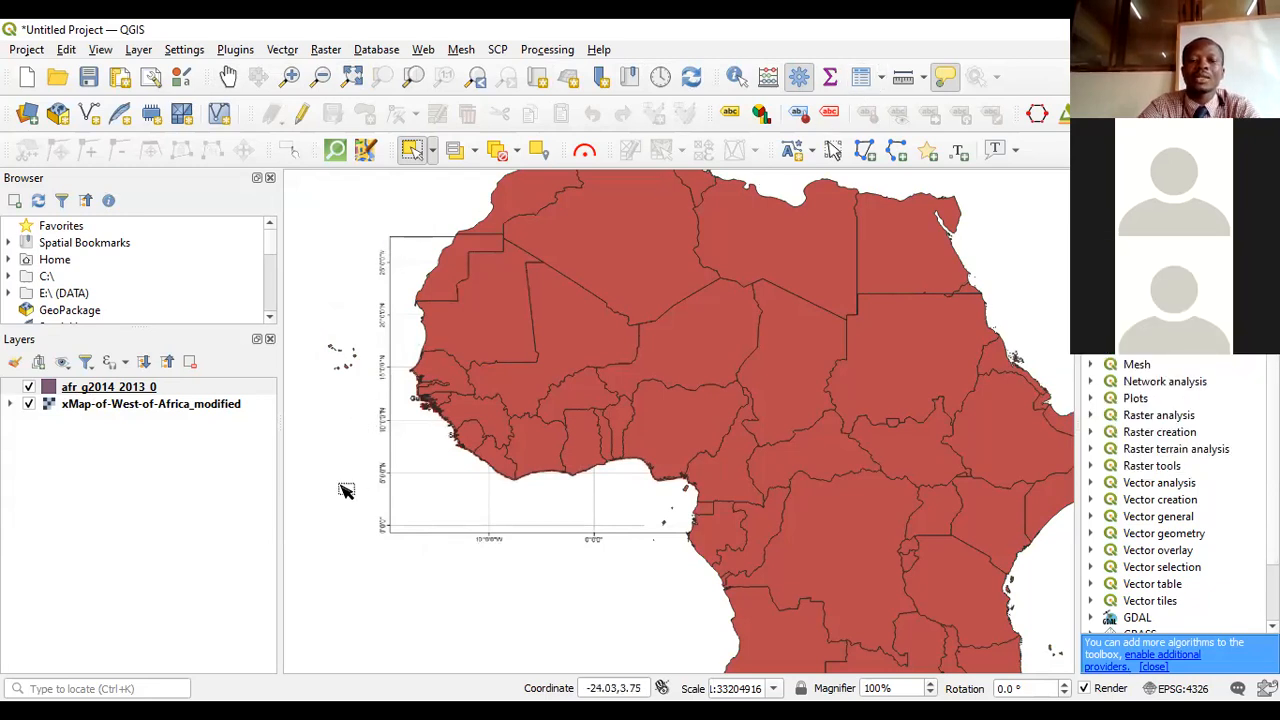
left_click(433, 151)
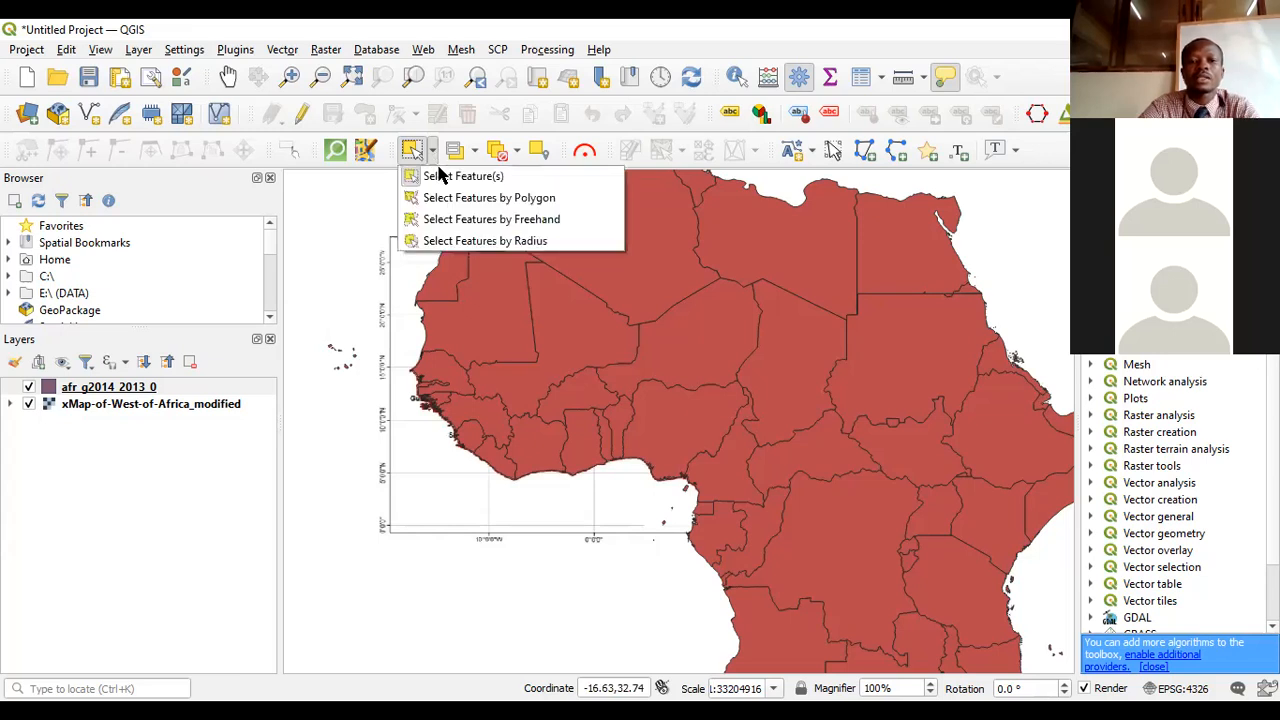
left_click(347, 497)
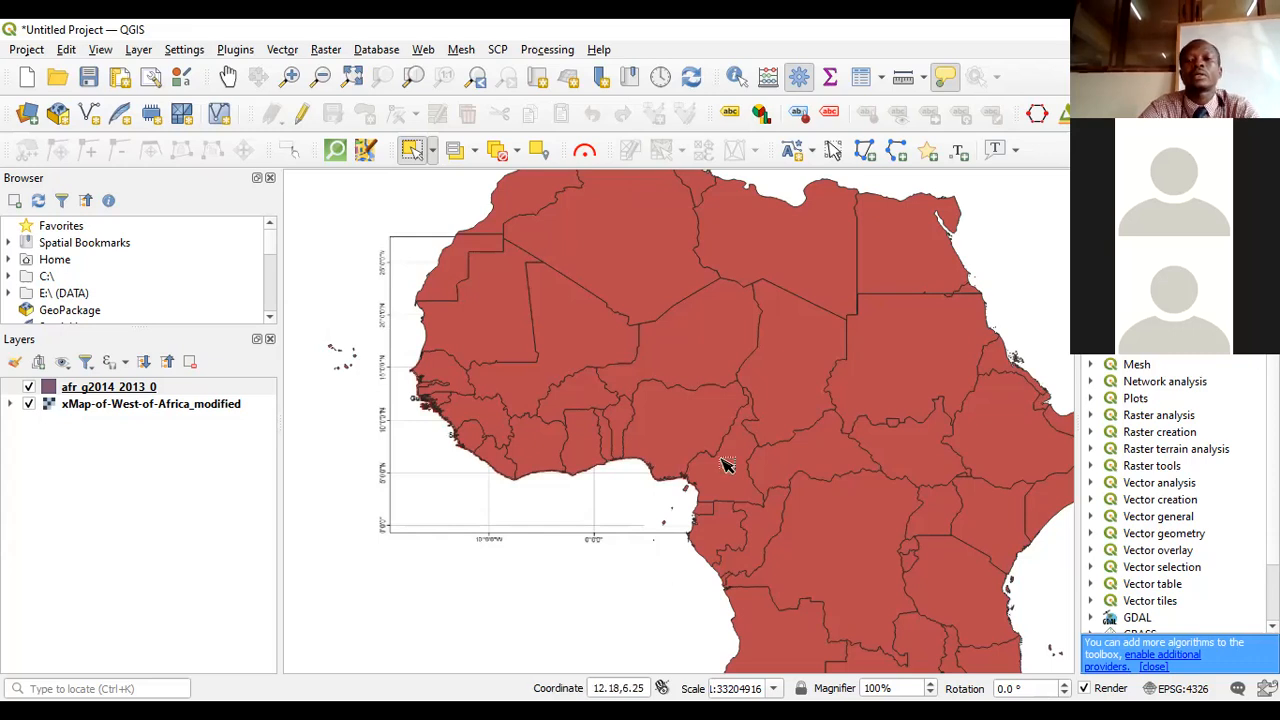
- Select Mauritania and Mali one after the other on the map, and clear the selection
left_click(537, 364)
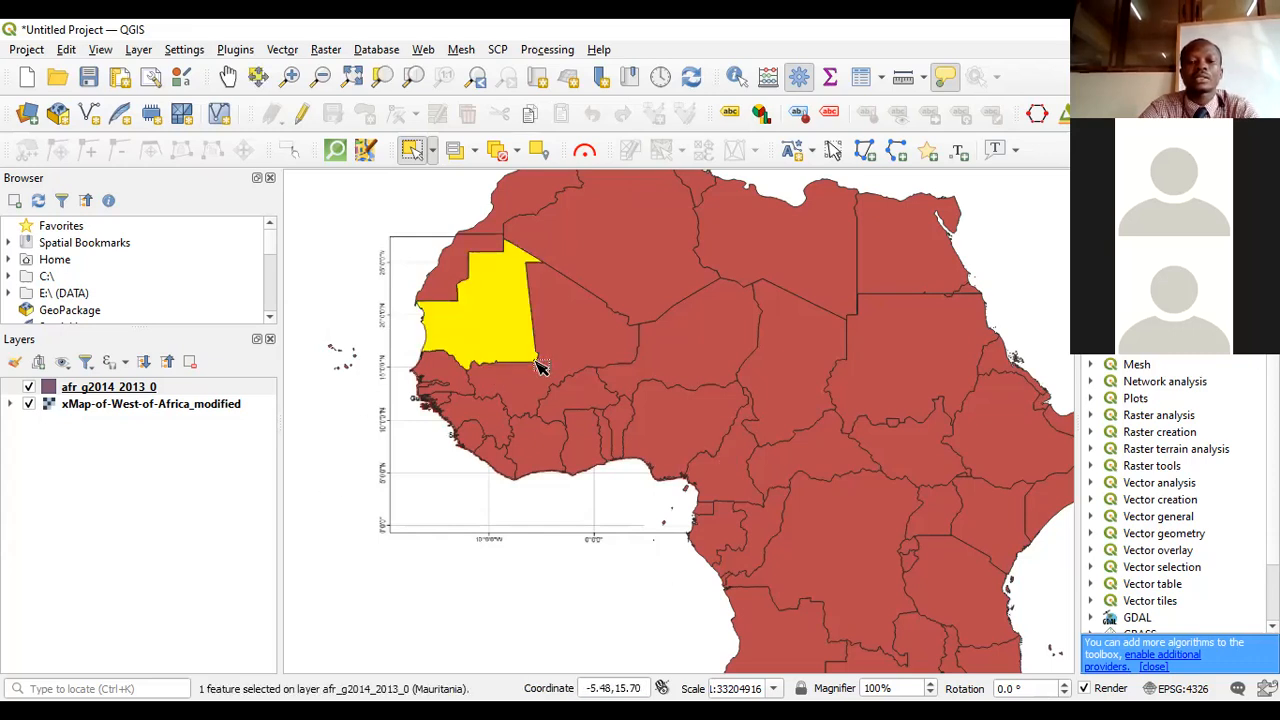
left_click(514, 385)
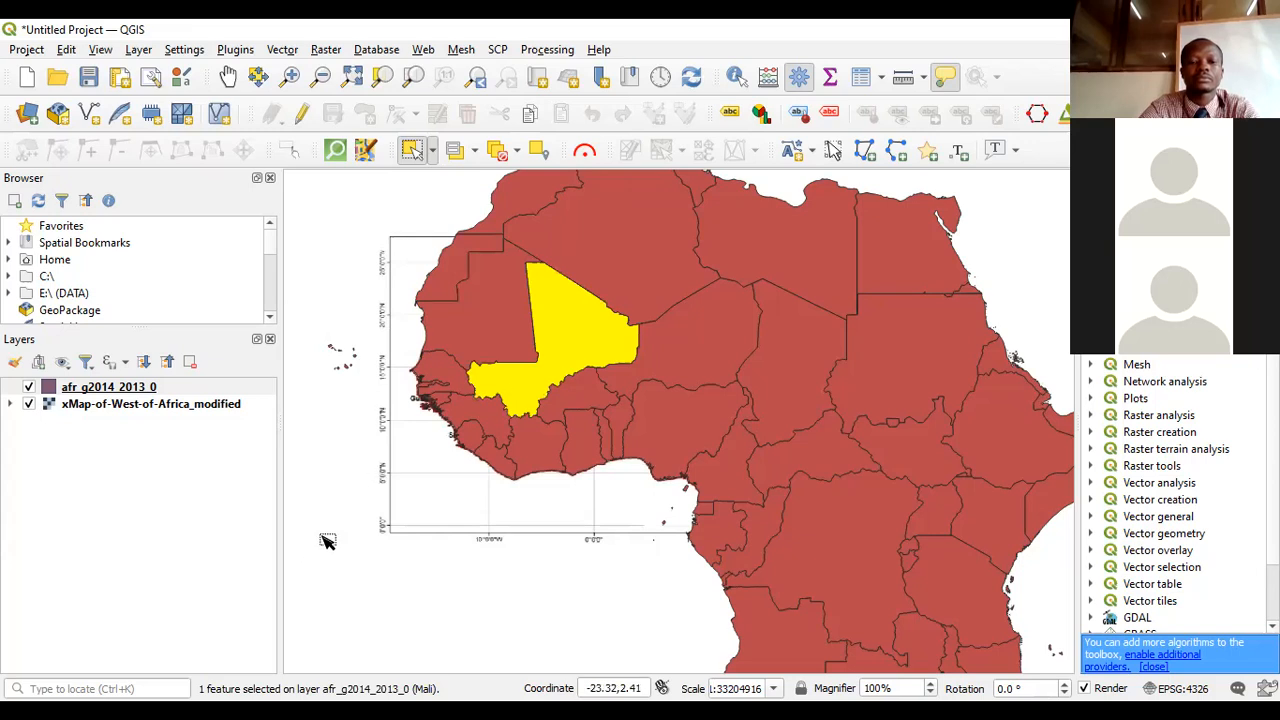
left_click(312, 562)
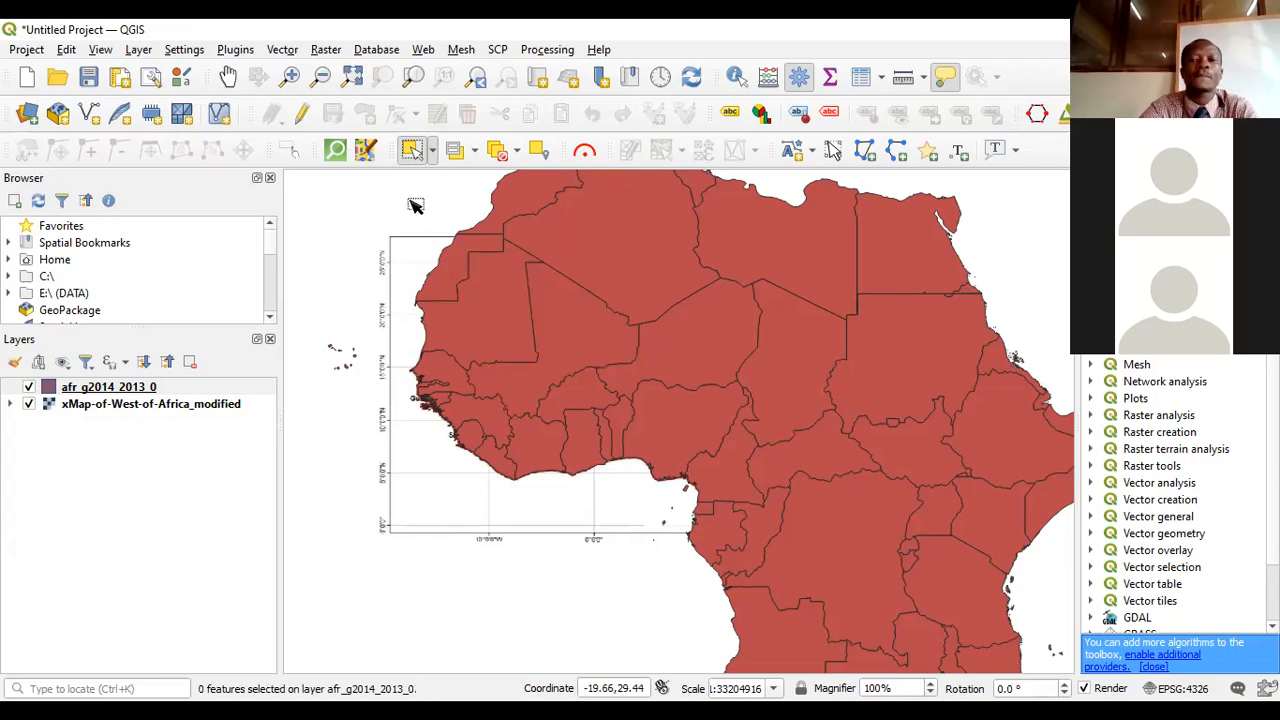
left_click(433, 152)
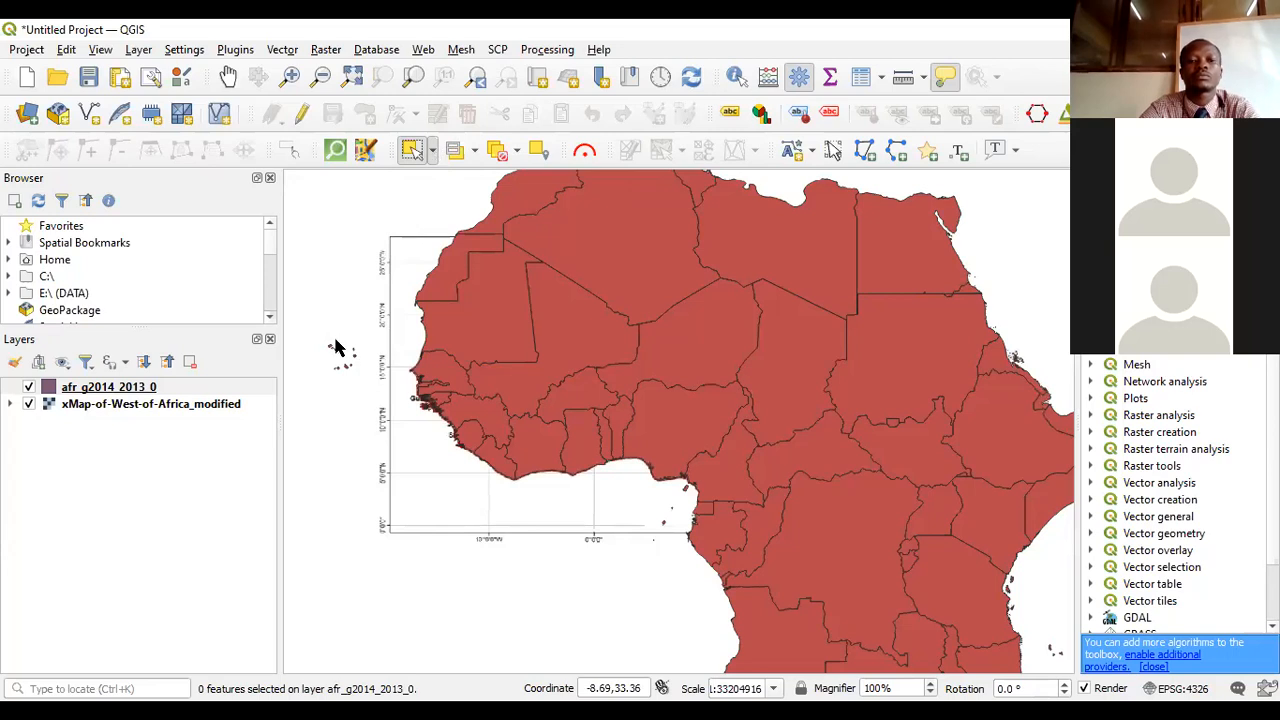
left_click(335, 503)
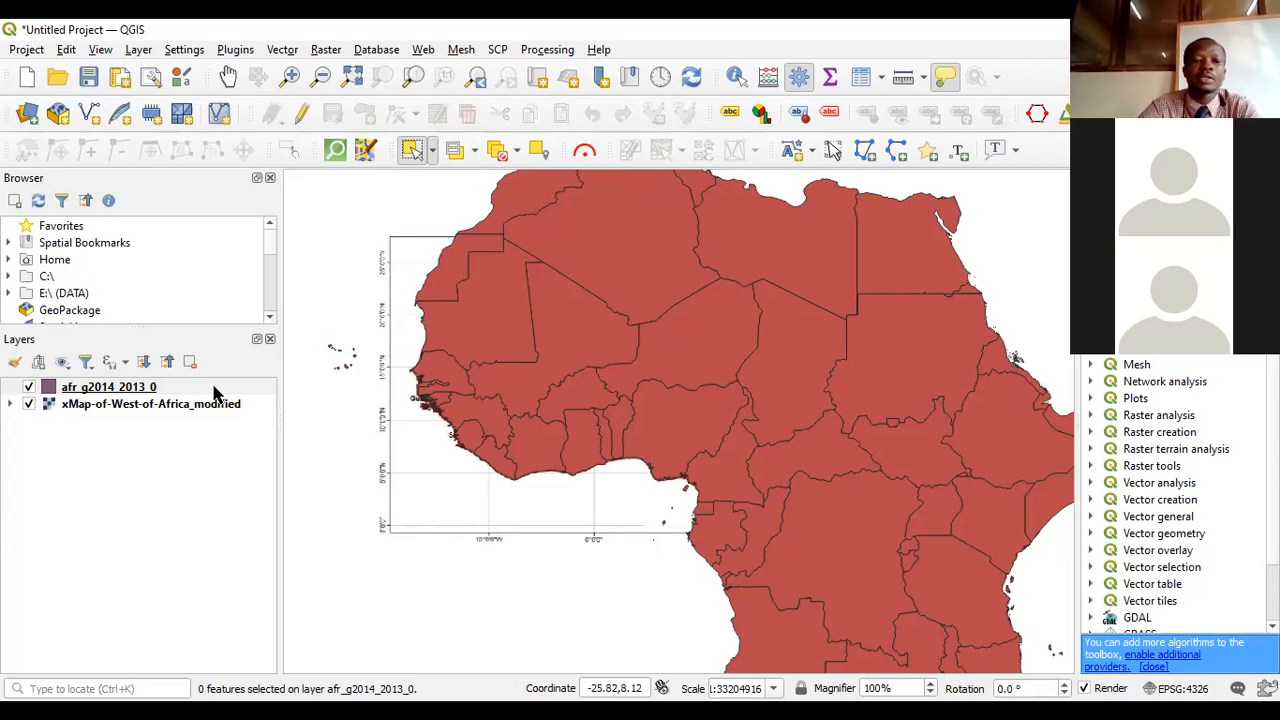
- Open the afr_g2014_2013_0 layer properties to view the general information, and close them
right_click(116, 390)
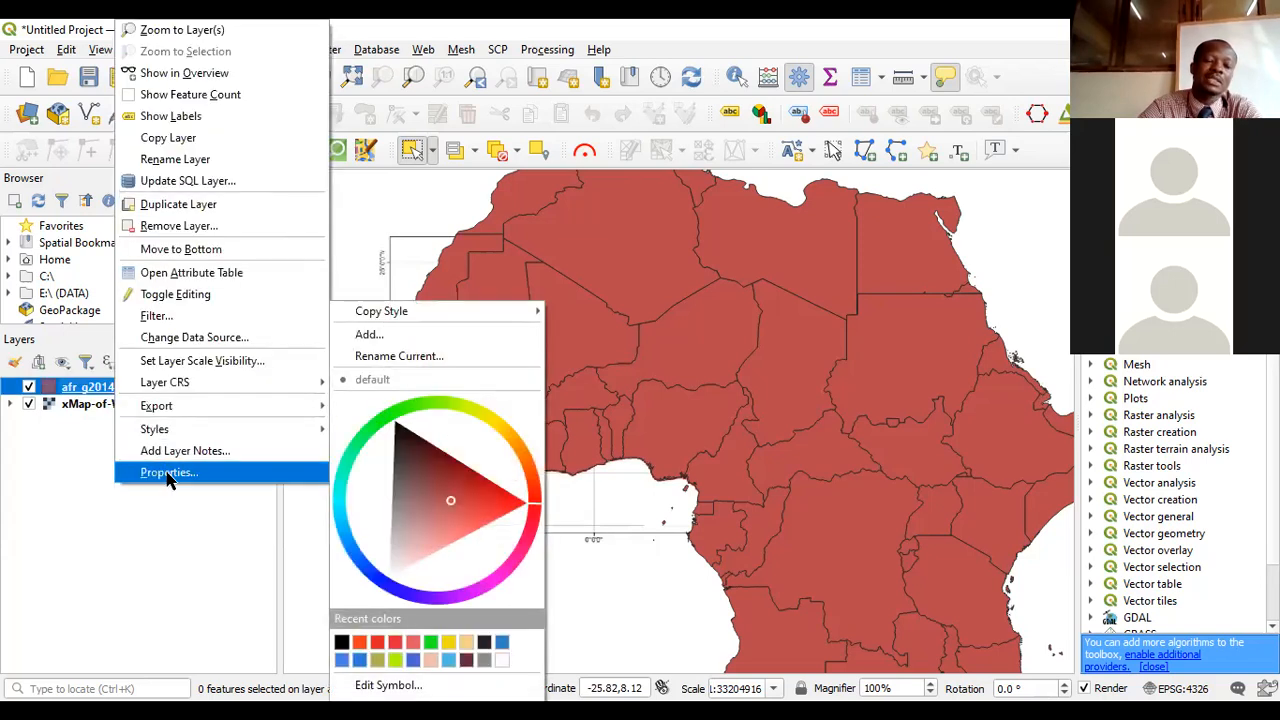
left_click(168, 474)
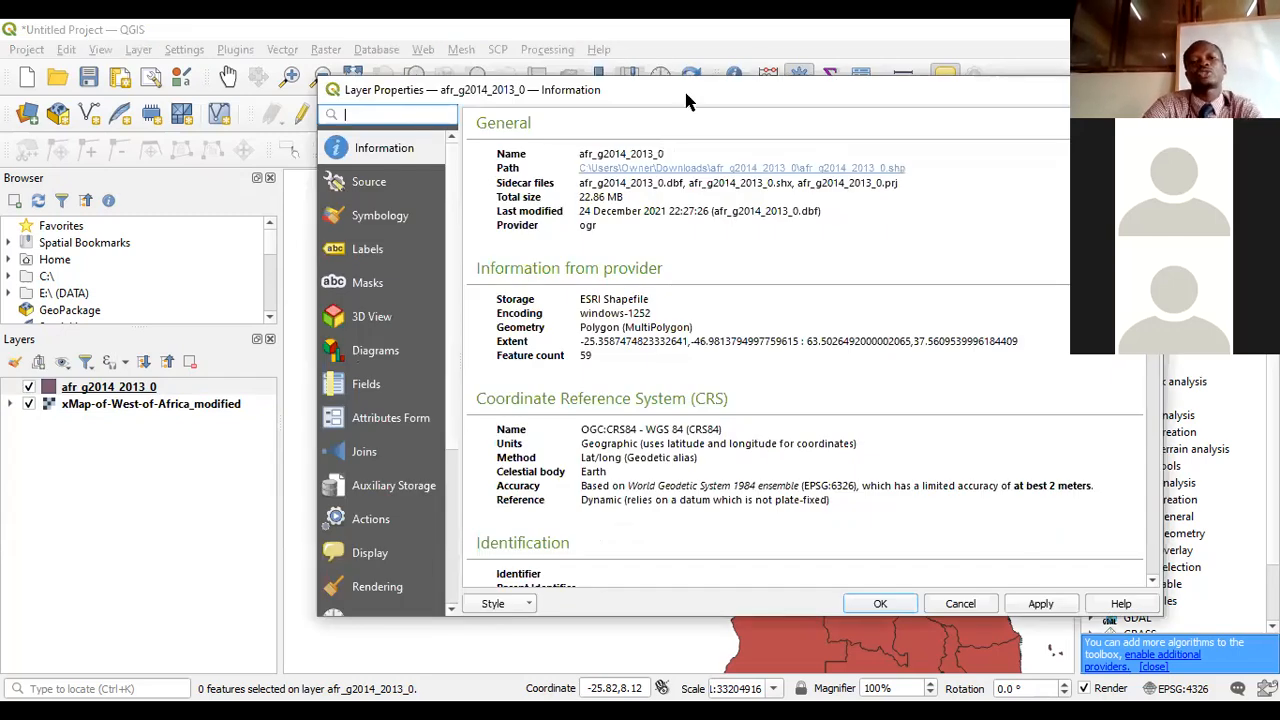
left_click_drag(684, 89, 606, 70)
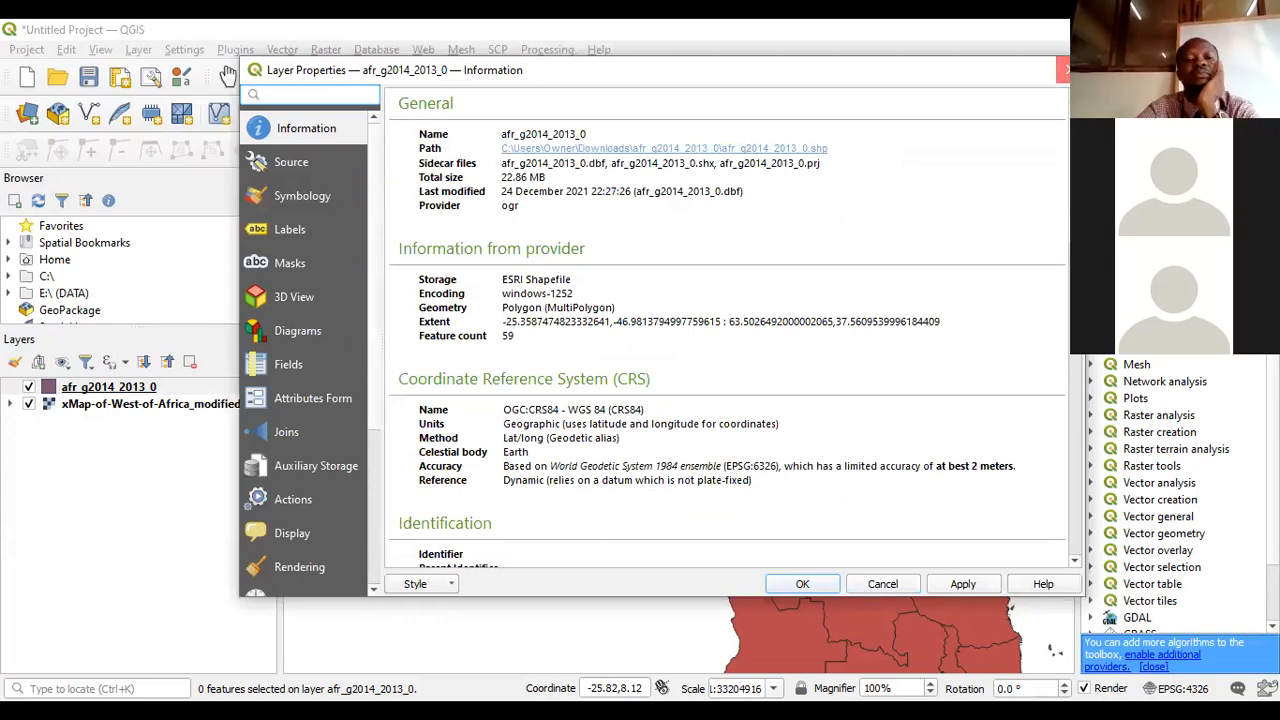
left_click(1063, 69)
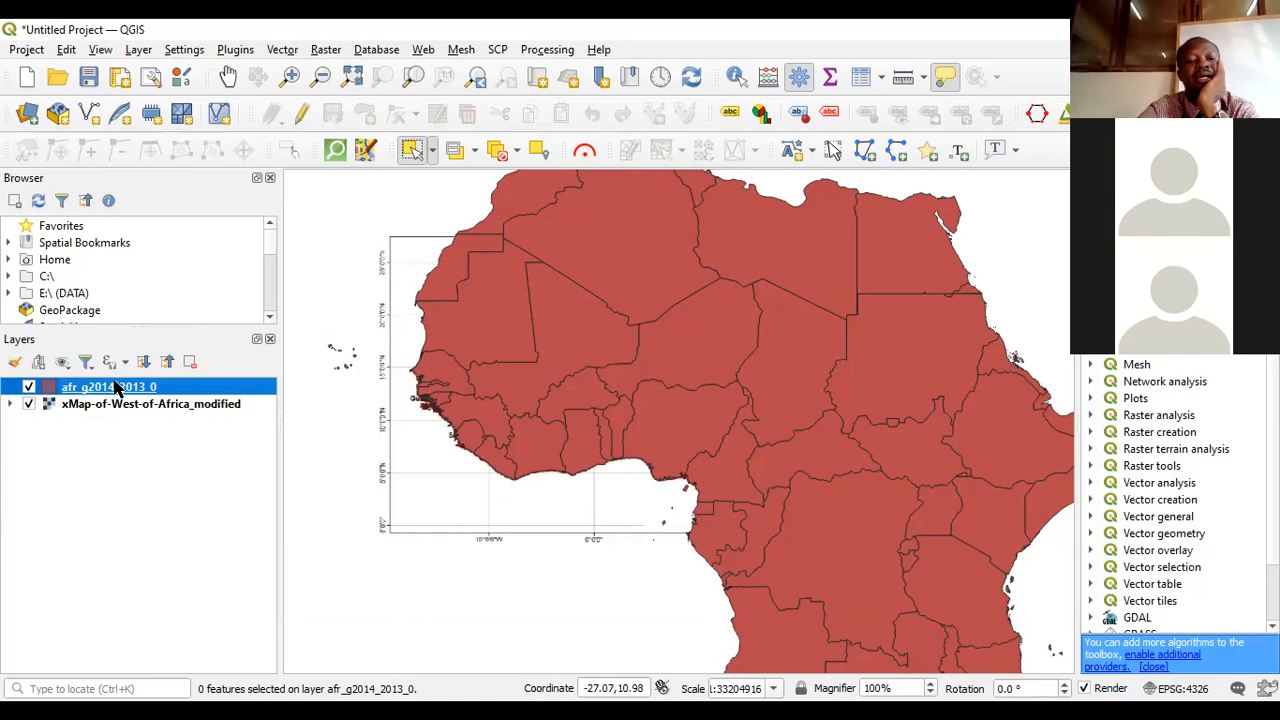
- Reopen the afr_g2014_2013_0 layer properties and examine the layer information, its list of fields and the source settings
right_click(115, 387)
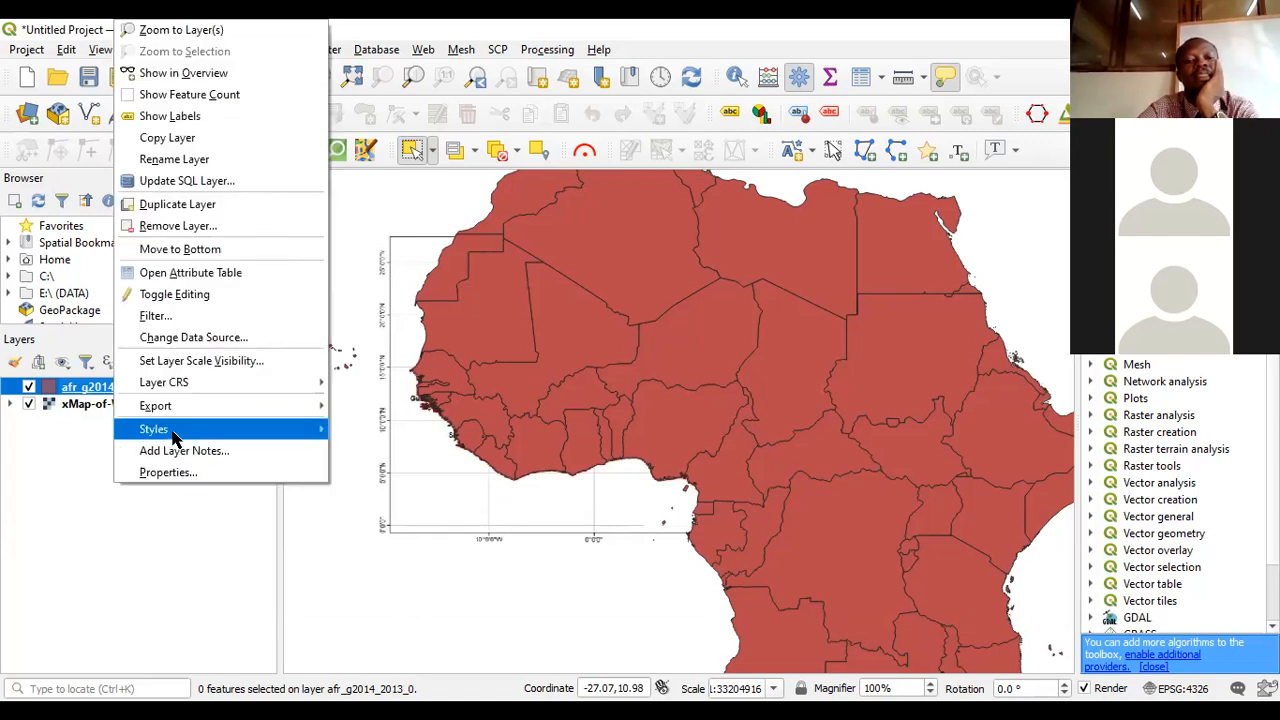
left_click(168, 472)
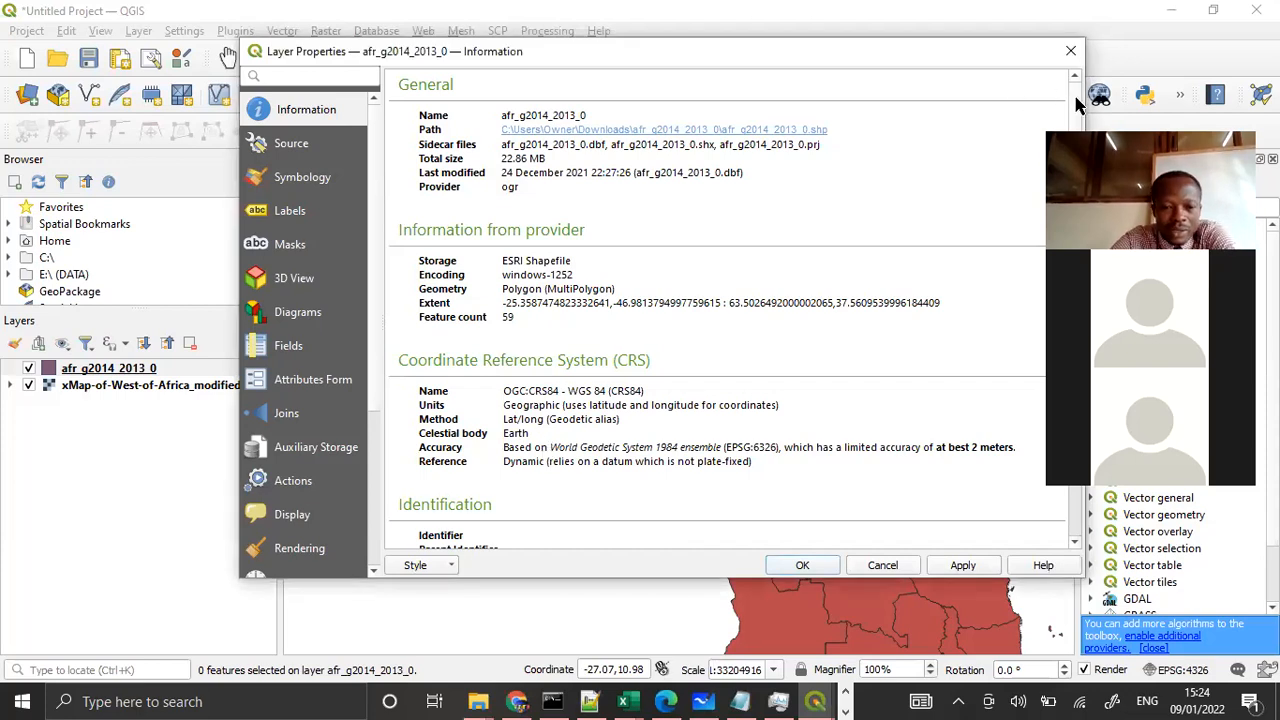
scroll(1077, 103, "down", 3)
scroll(1077, 103, "down", 10)
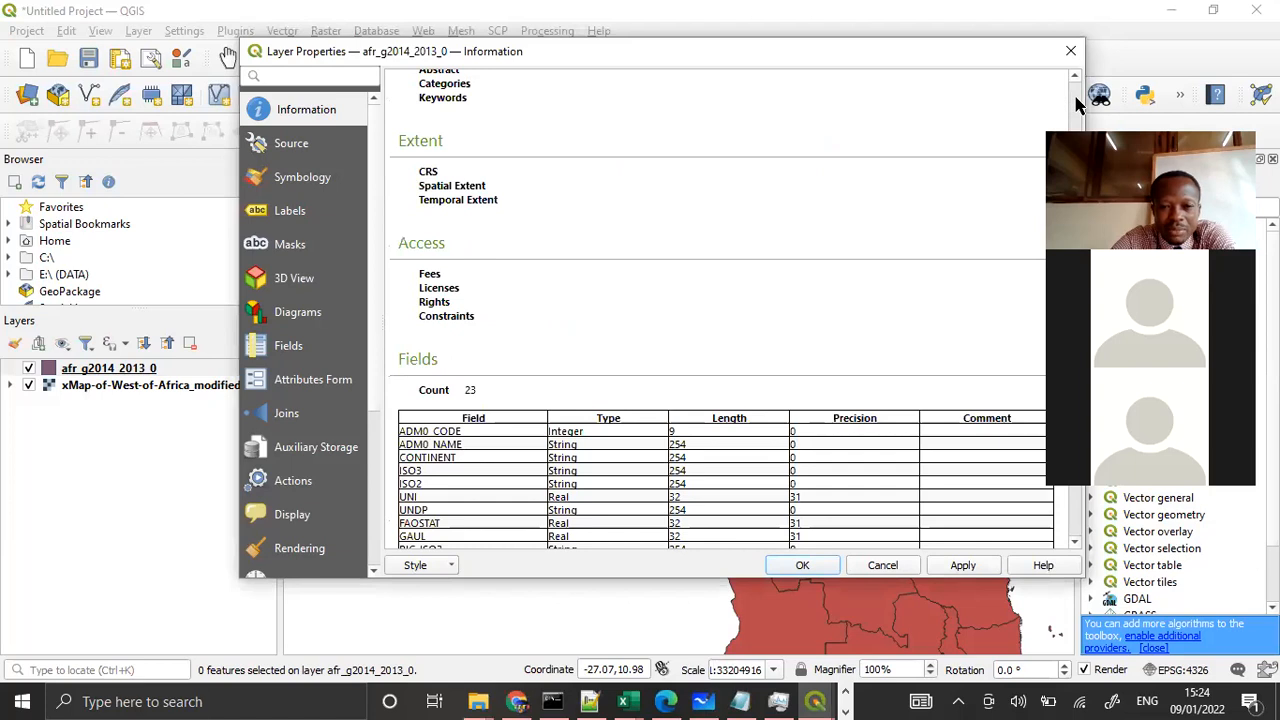
scroll(1077, 103, "down", 4)
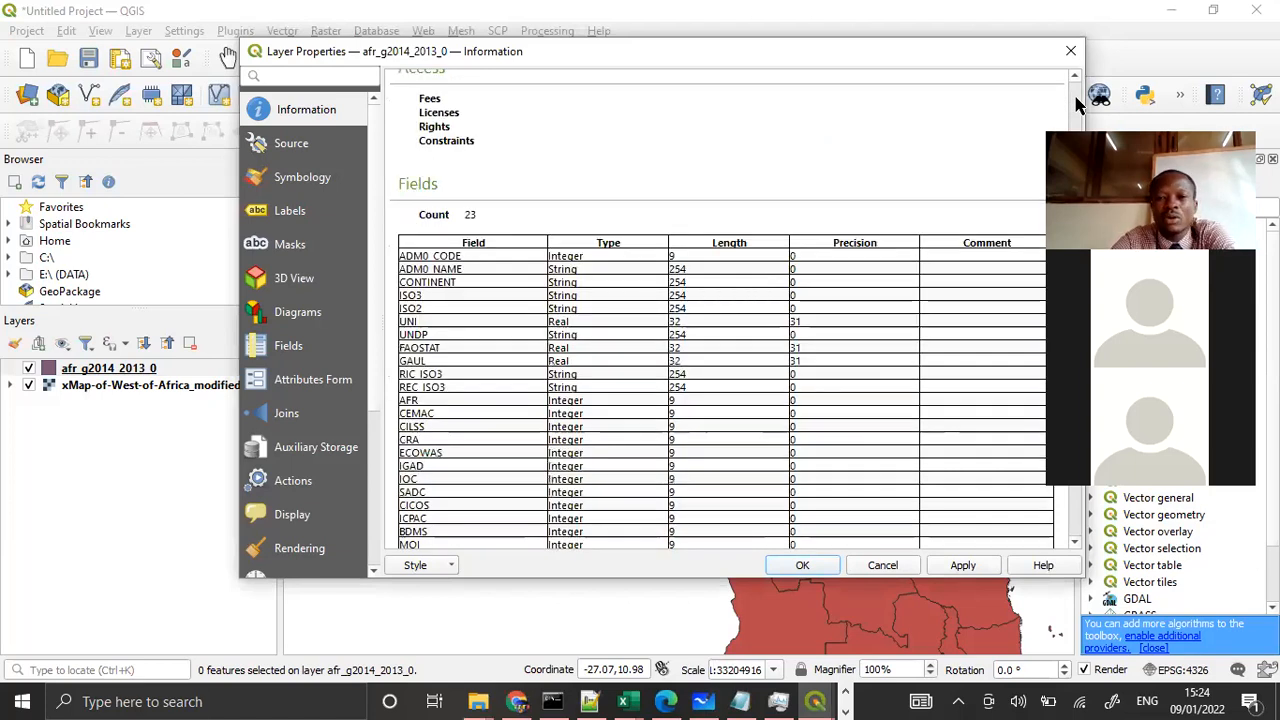
scroll(626, 313, "down", 1)
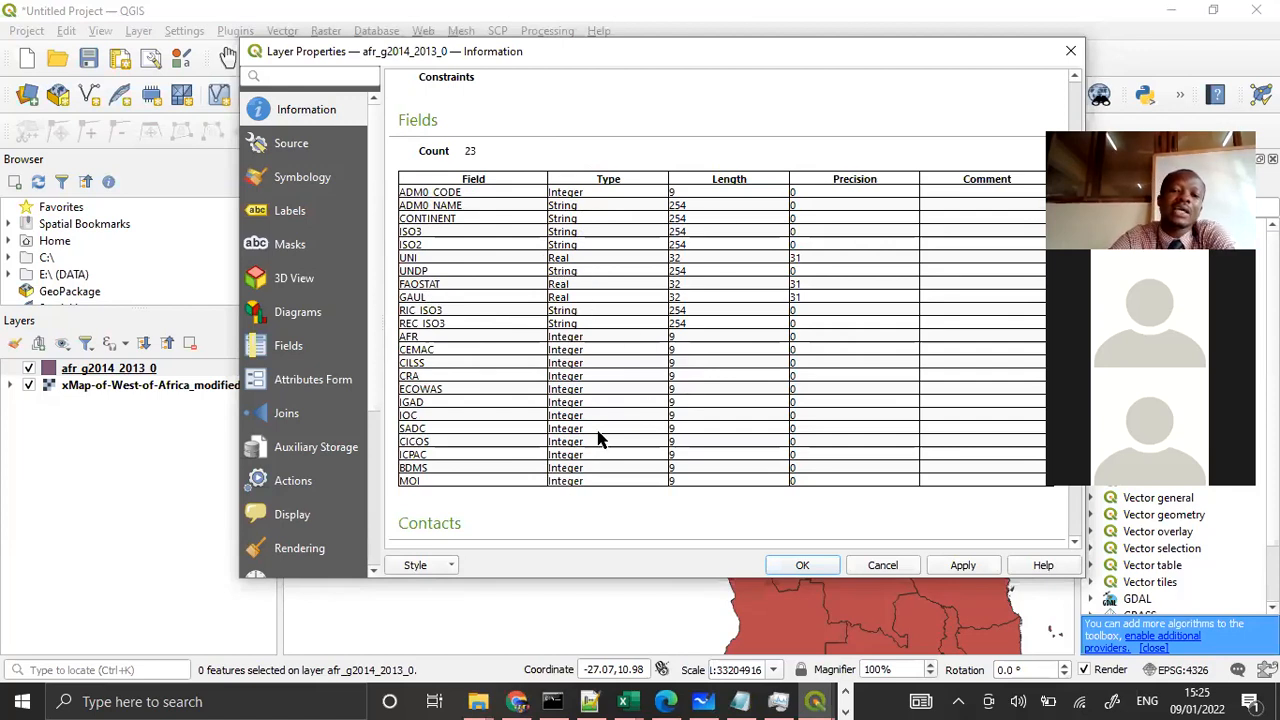
left_click(283, 147)
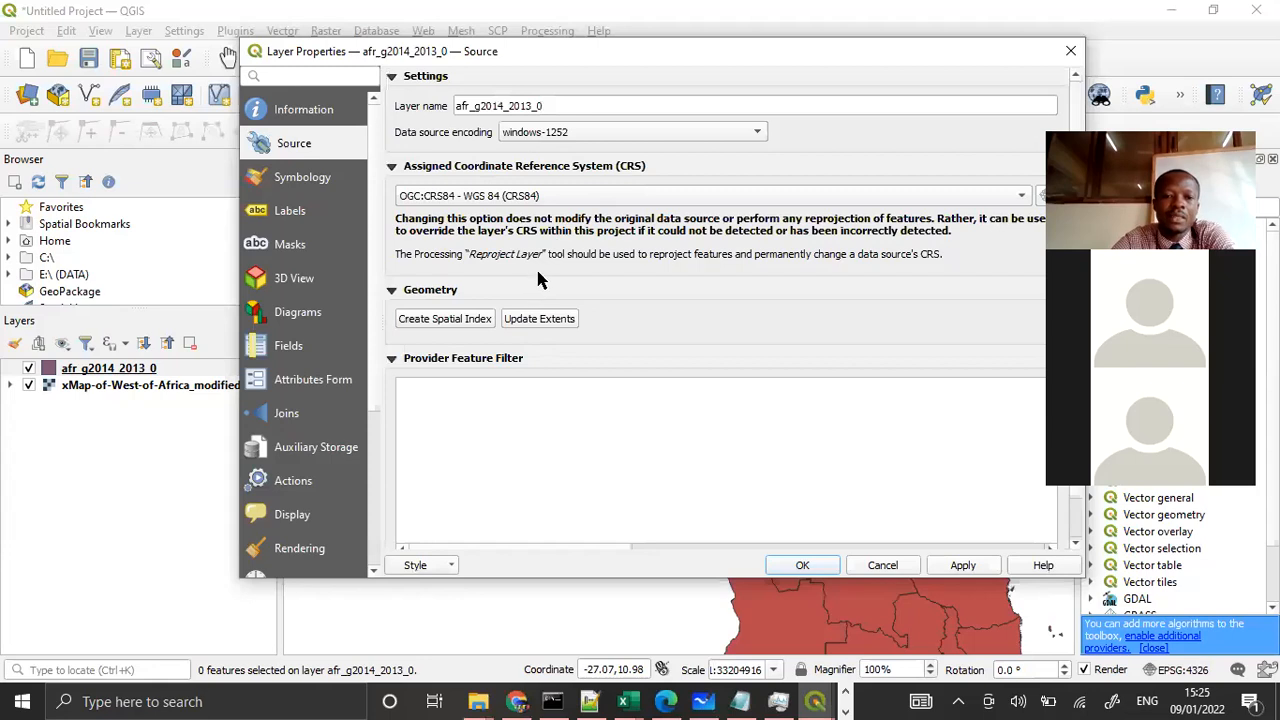
- Change the fill colour of the afr_g2014_2013_0 layer to blue (#154bb7) in its symbology and apply it
left_click(291, 177)
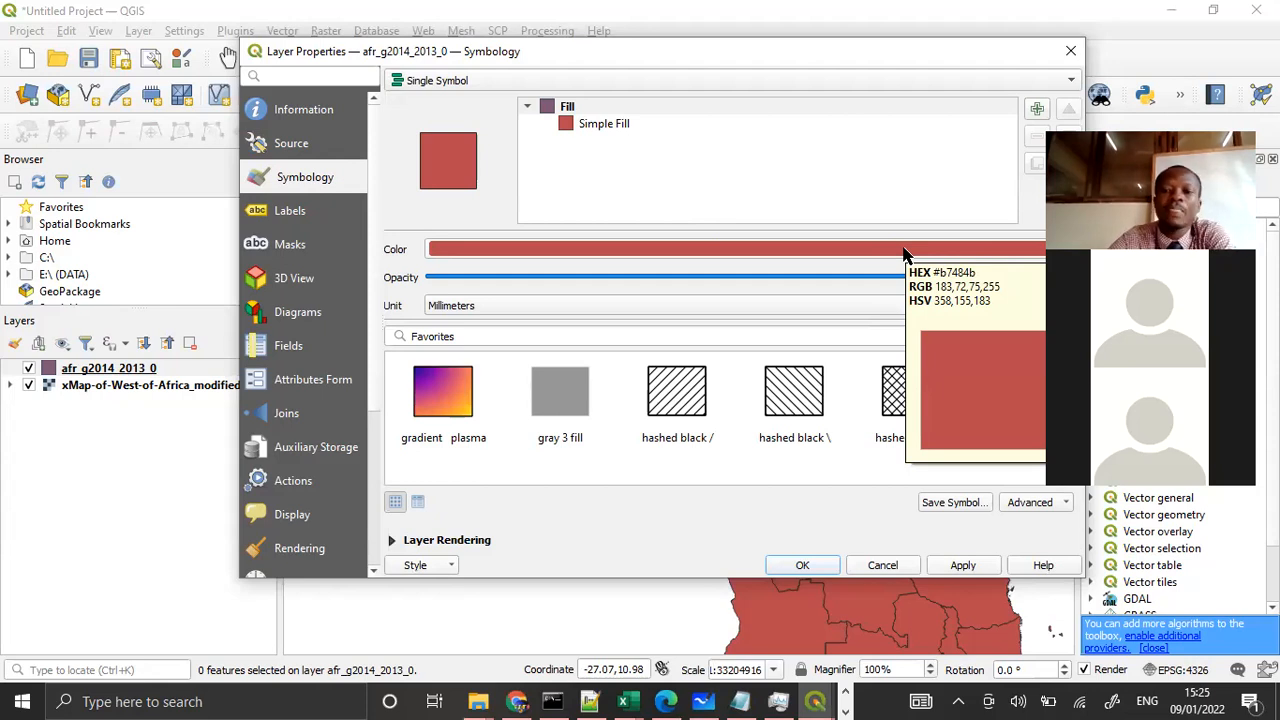
left_click(742, 258)
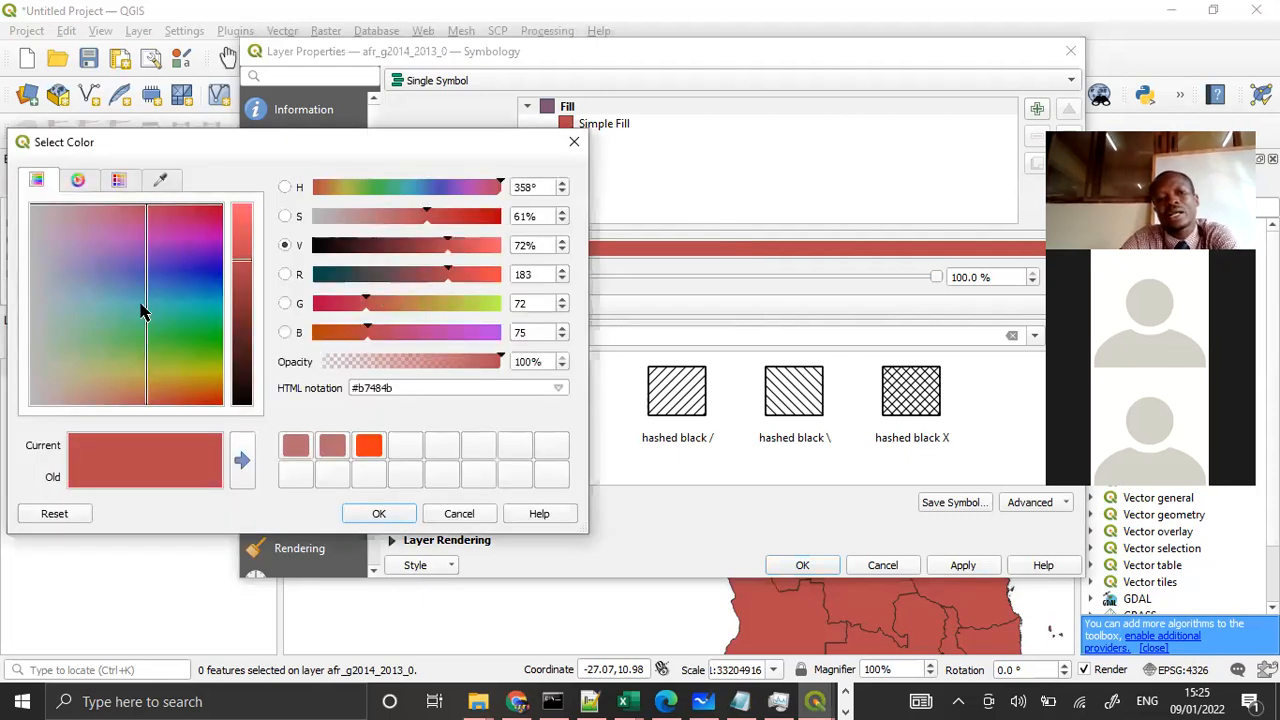
left_click(199, 288)
left_click(376, 514)
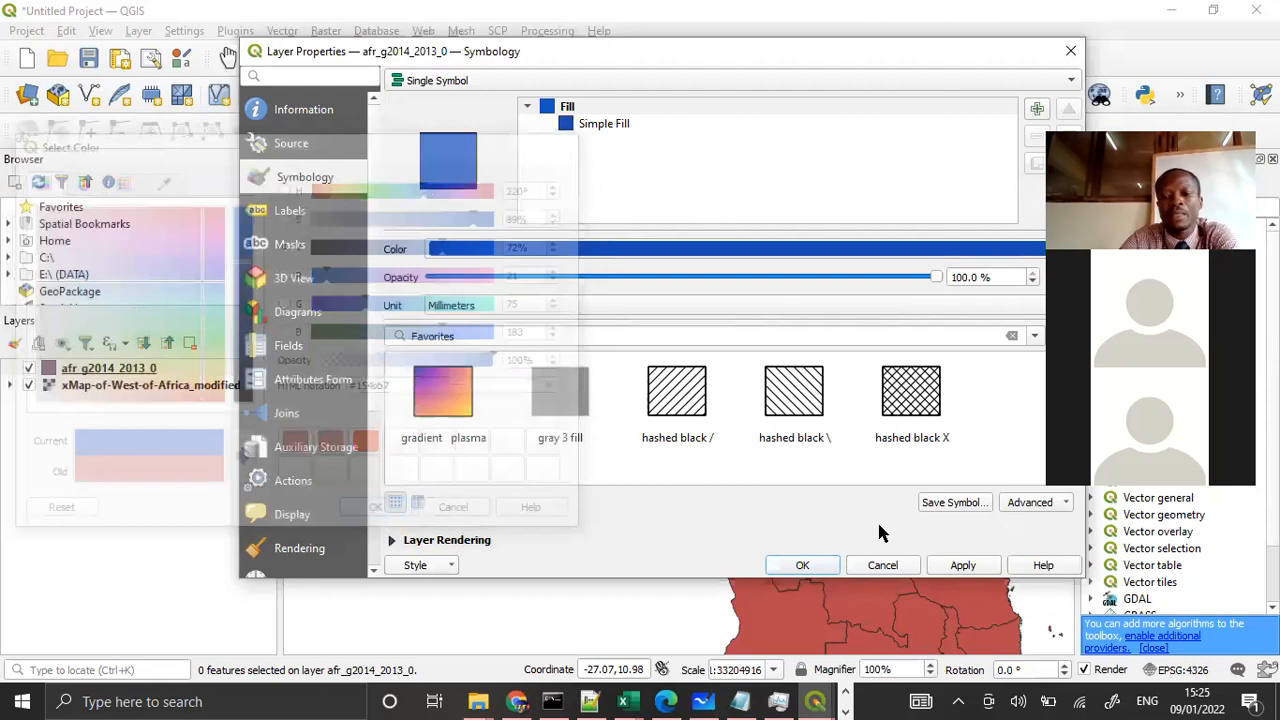
left_click(963, 565)
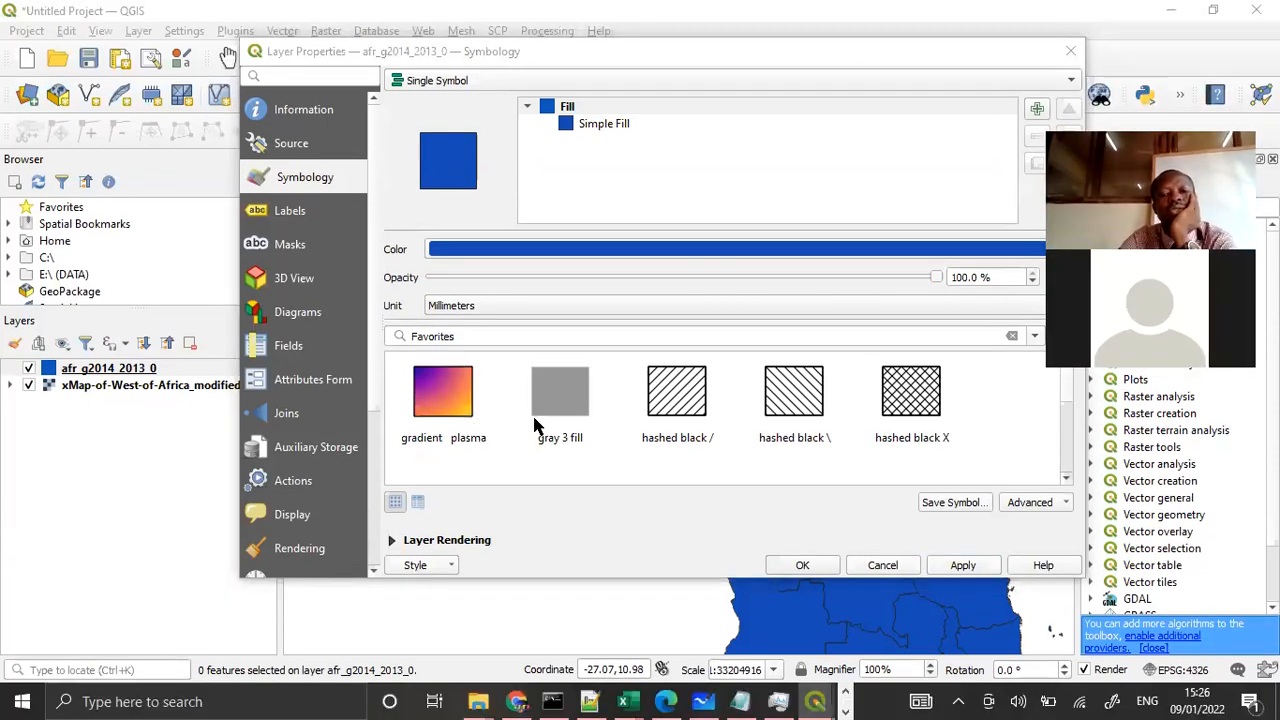
- Apply the "hashed black /" preset fill to the afr_g2014_2013_0 layer
left_click(682, 412)
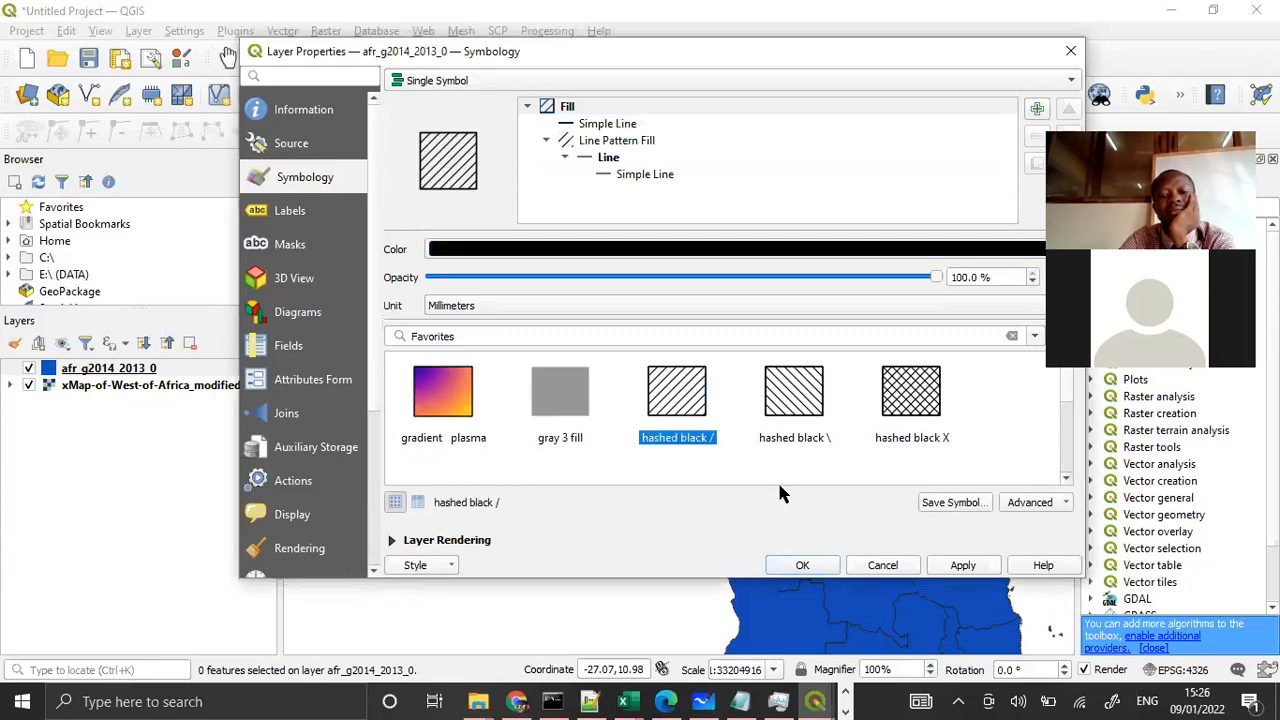
left_click(962, 565)
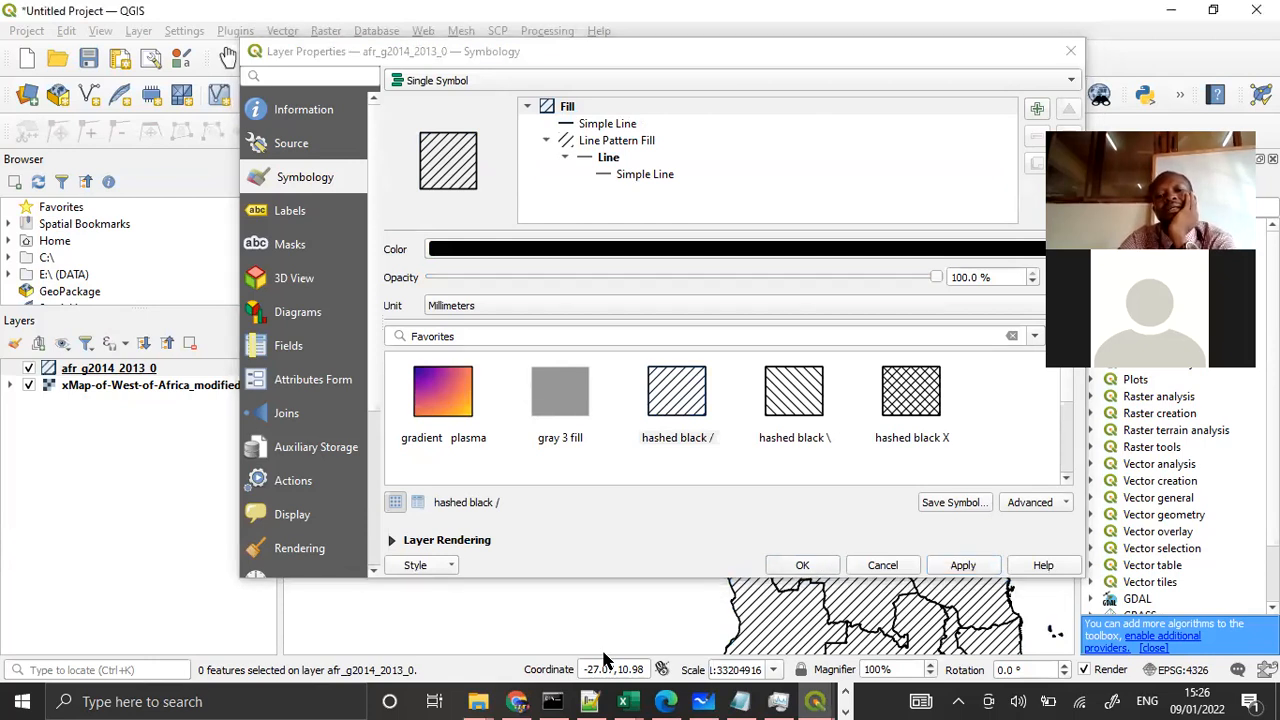
left_click(575, 553)
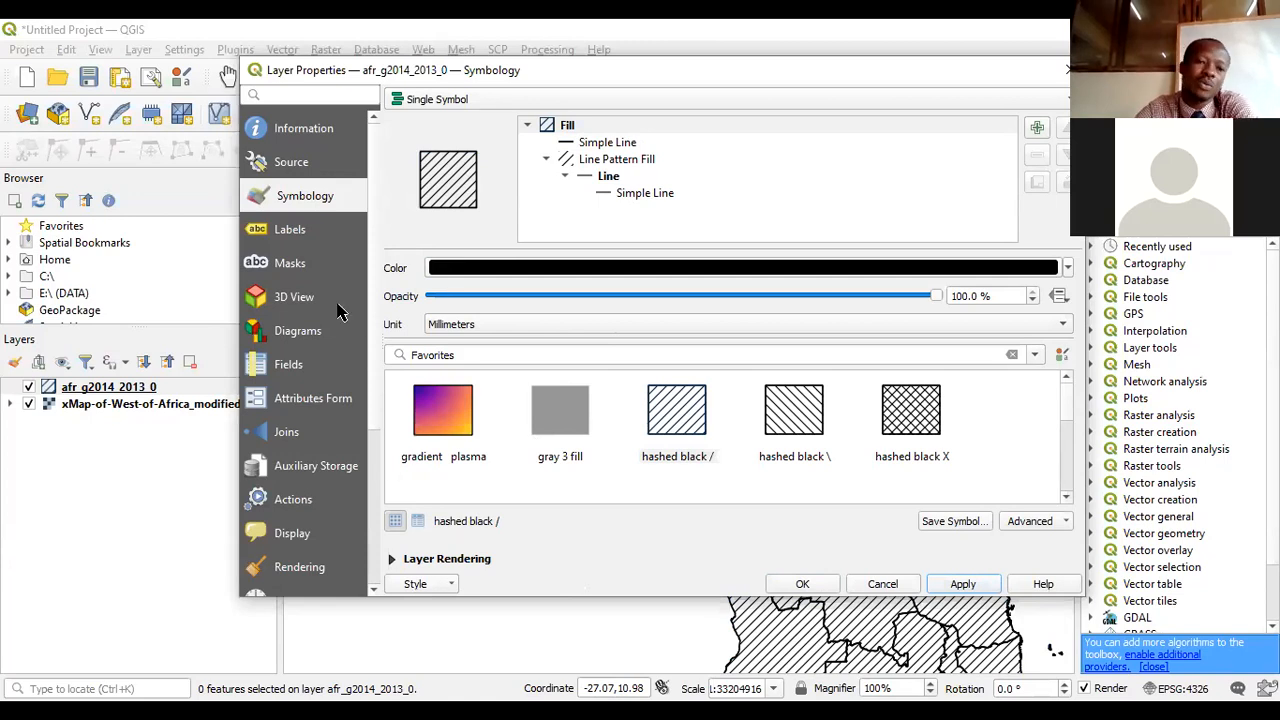
- Turn on Single Labels for the afr_g2014_2013_0 layer using the ADM0_NAME field, and accept the layer properties
left_click(289, 231)
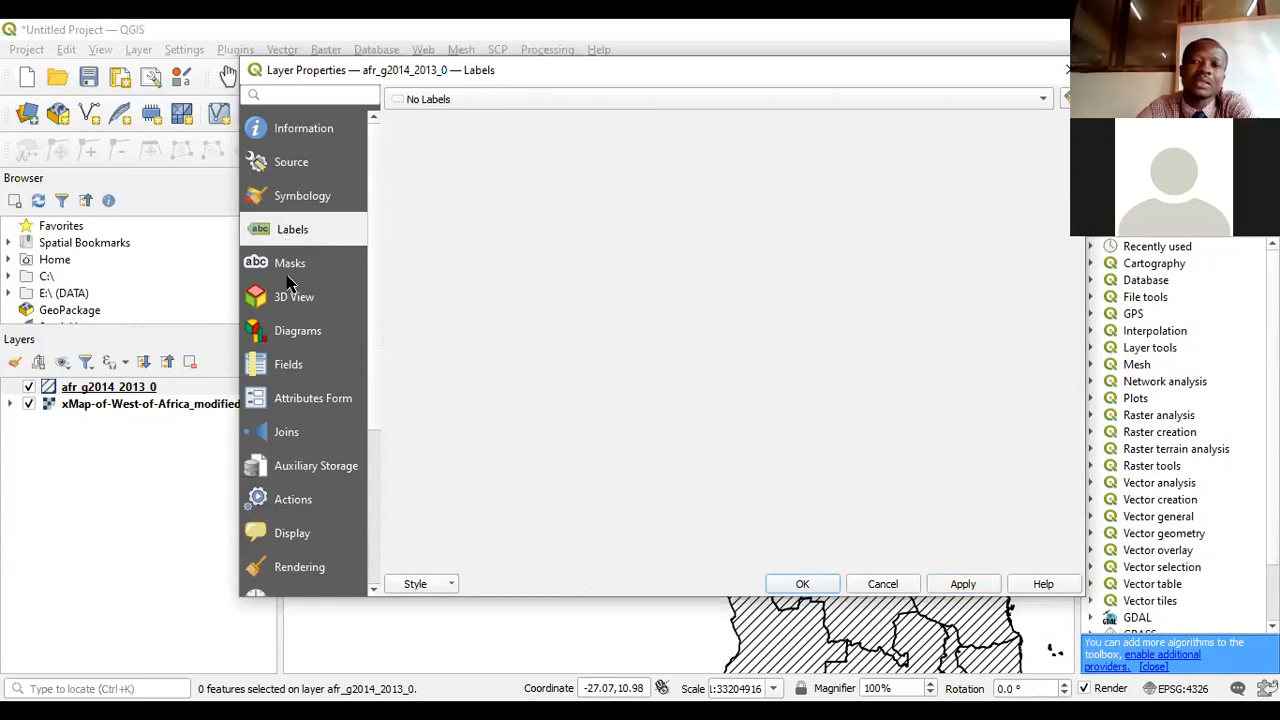
left_click(1043, 103)
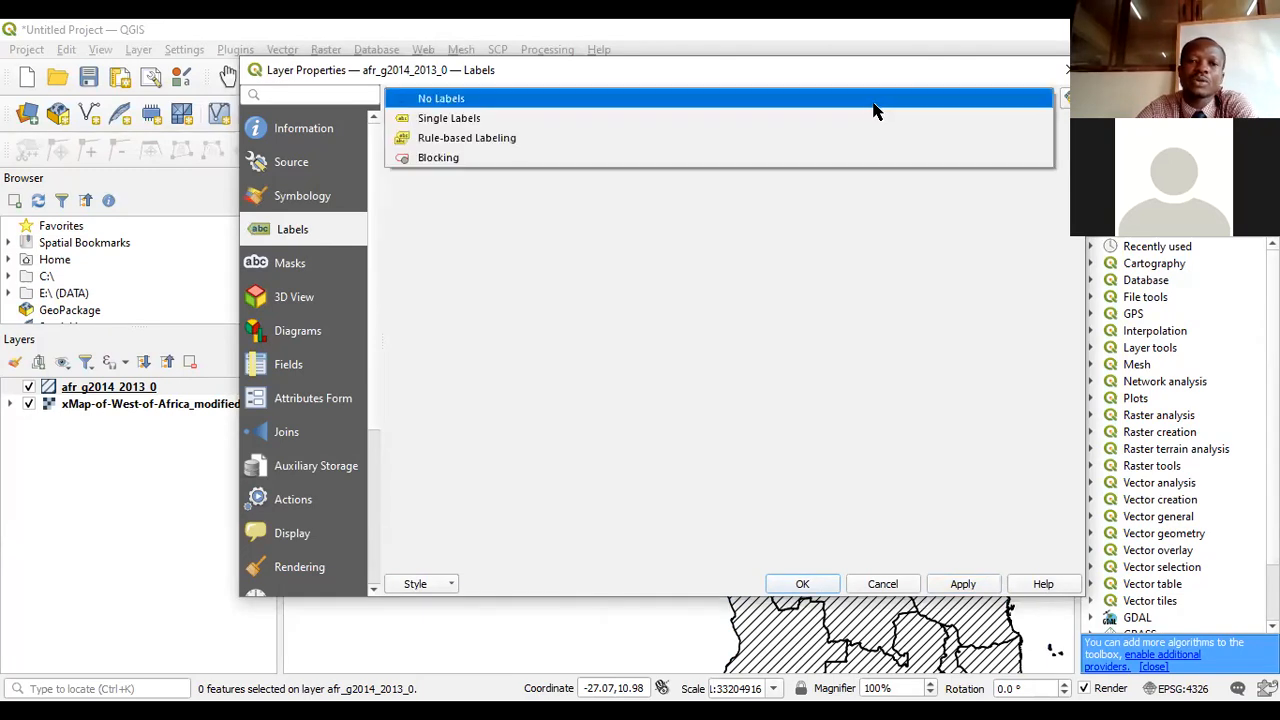
left_click(867, 121)
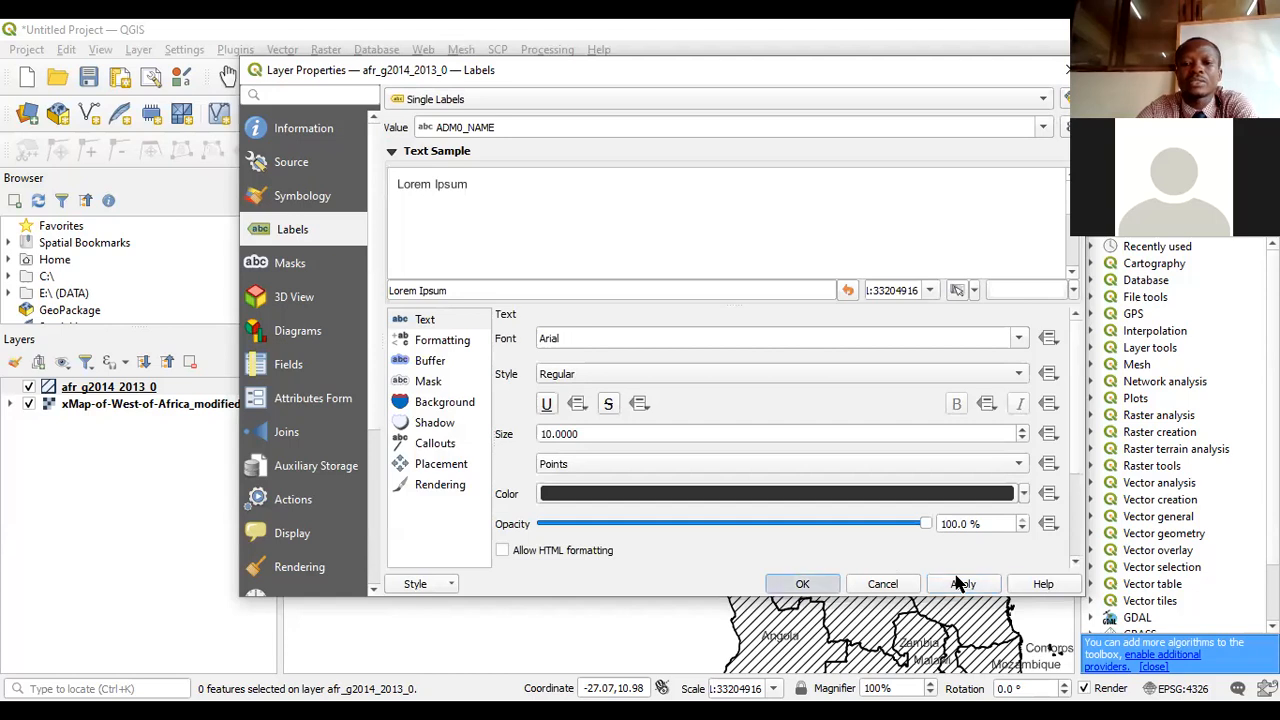
left_click(802, 583)
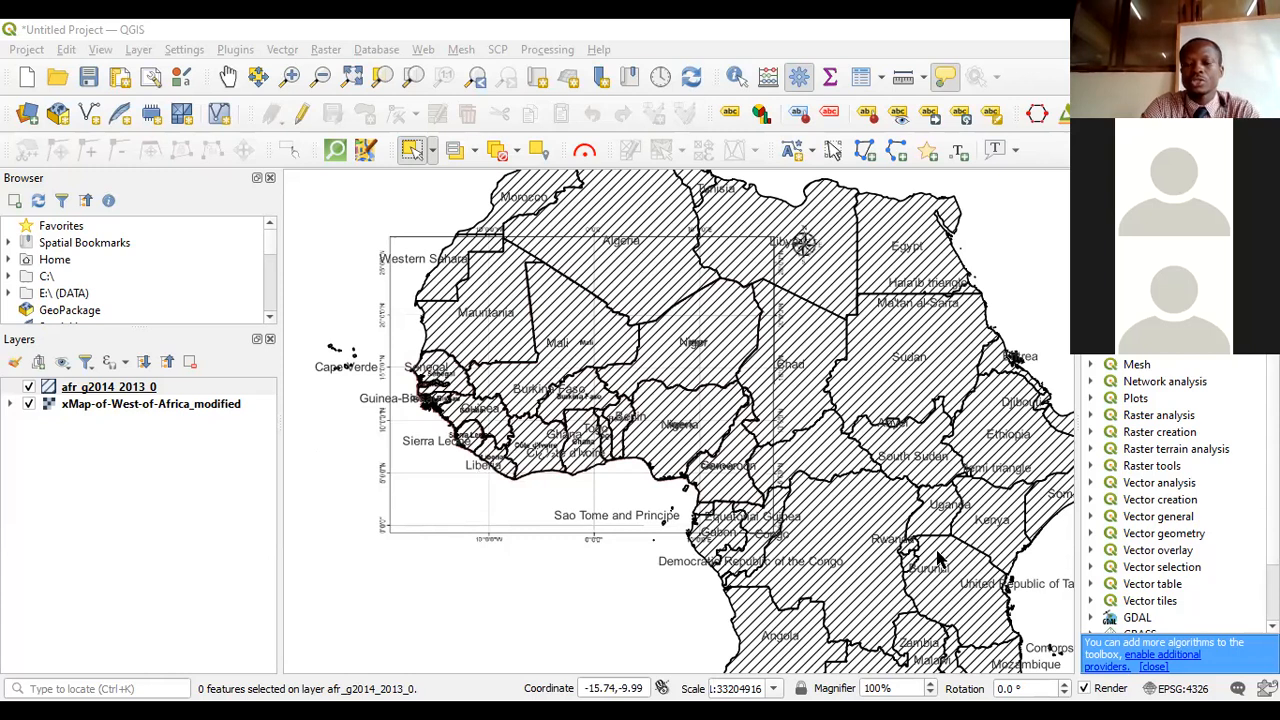
- Start saving the project under a new name and open the GIS Tutorials folder in Documents as its location
left_click(662, 24)
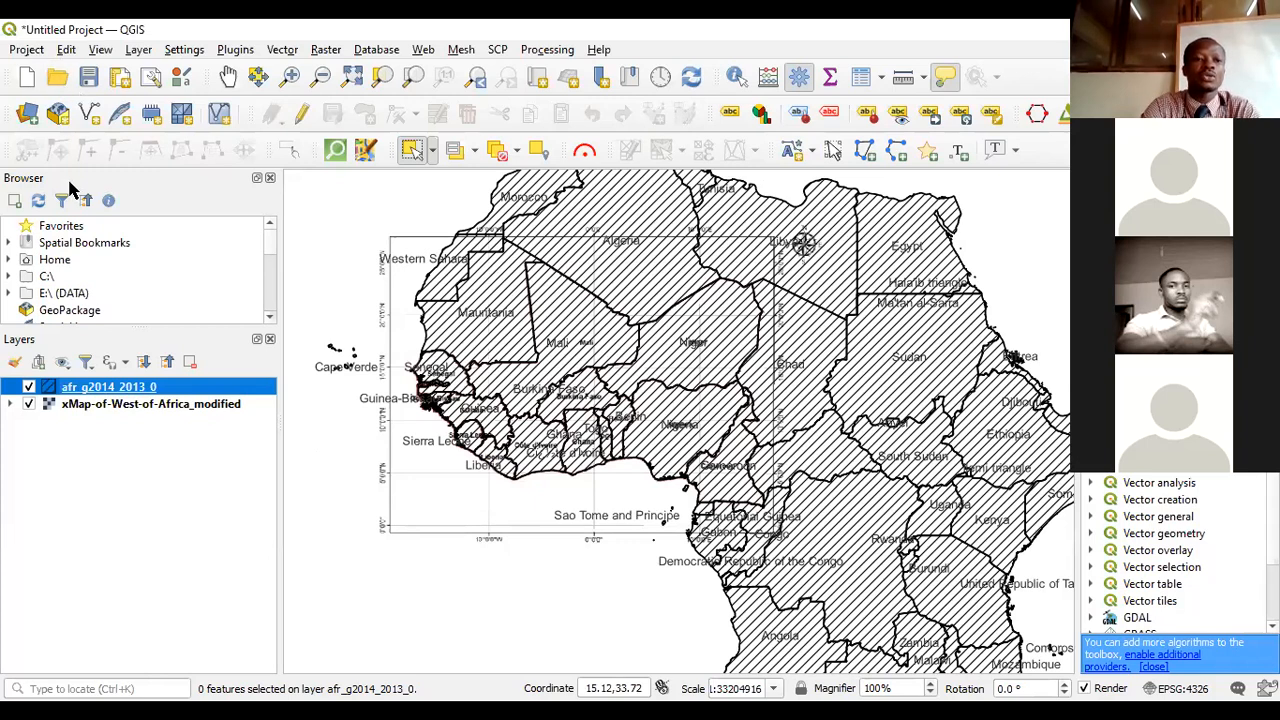
key("alt+p")
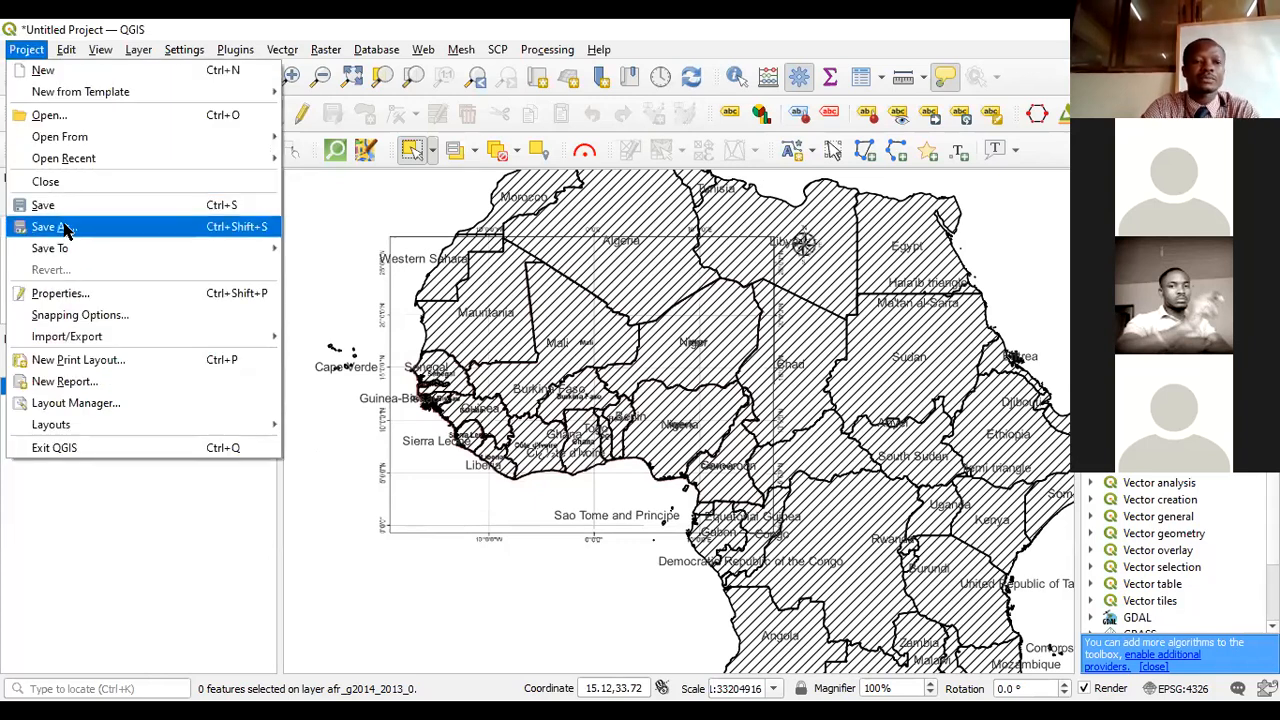
key("Return")
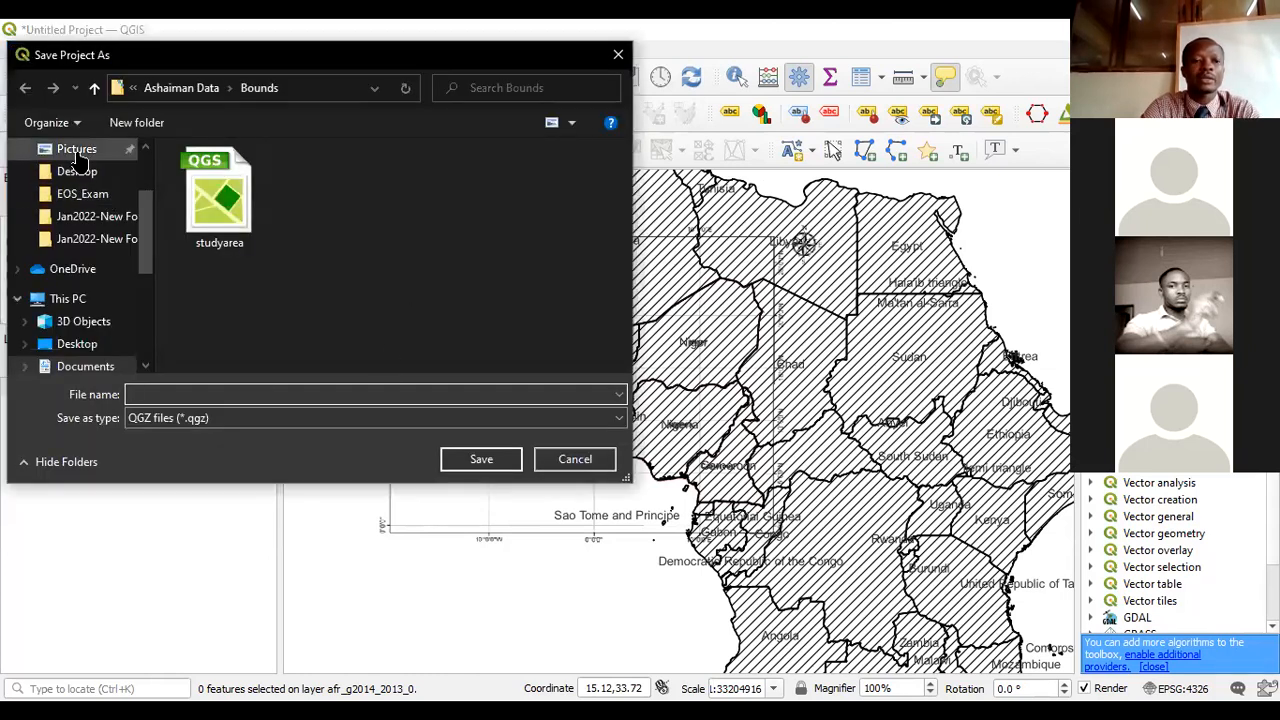
scroll(95, 230, "up", 2)
left_click(95, 230)
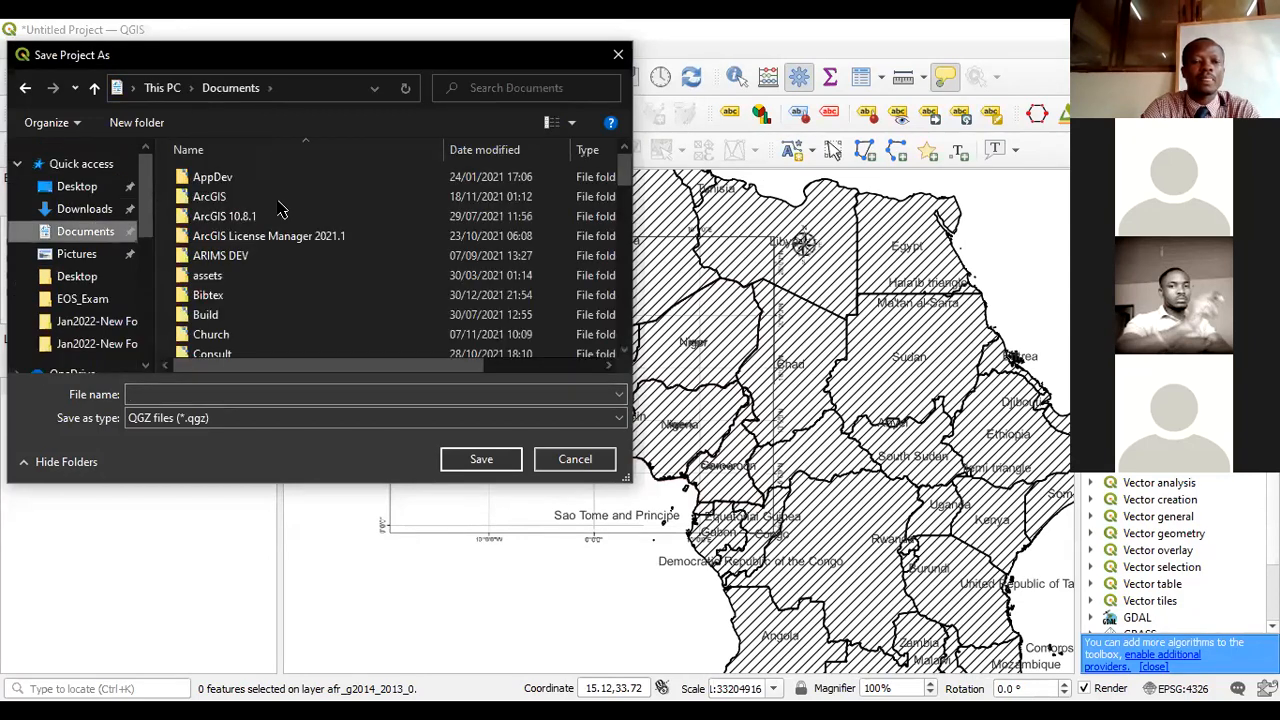
left_click(248, 240)
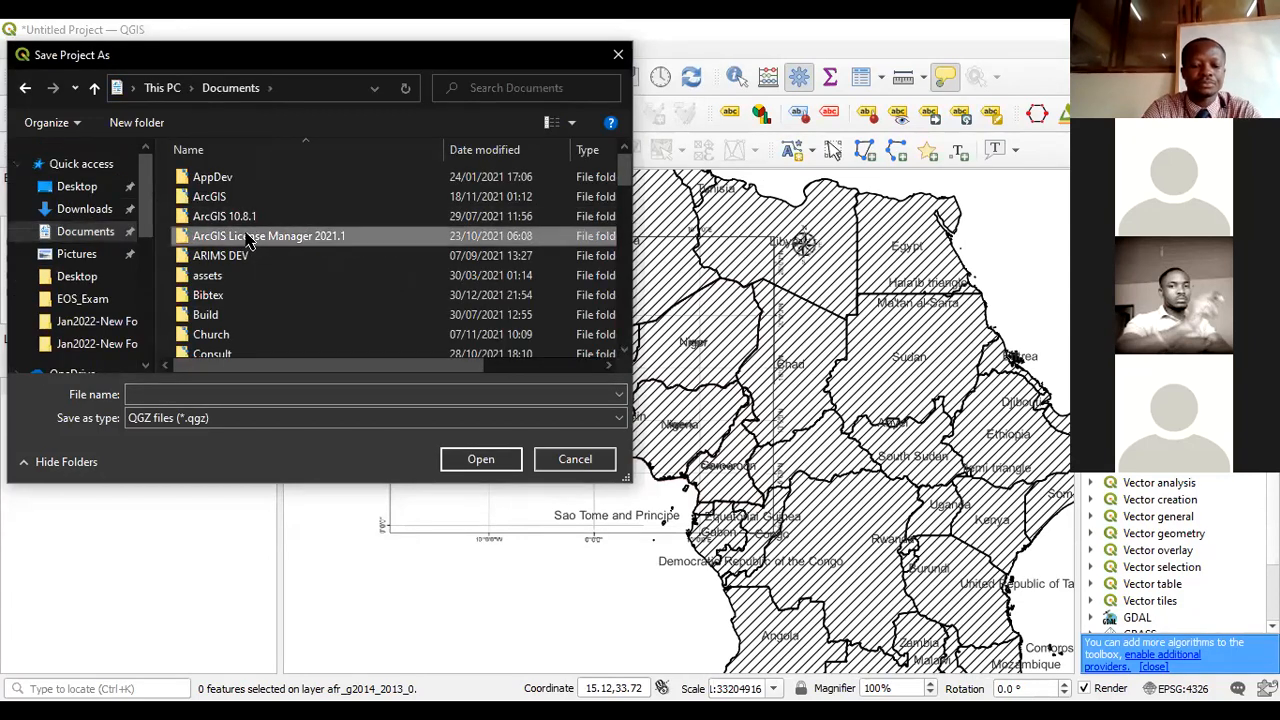
type("gis")
double_click(250, 235)
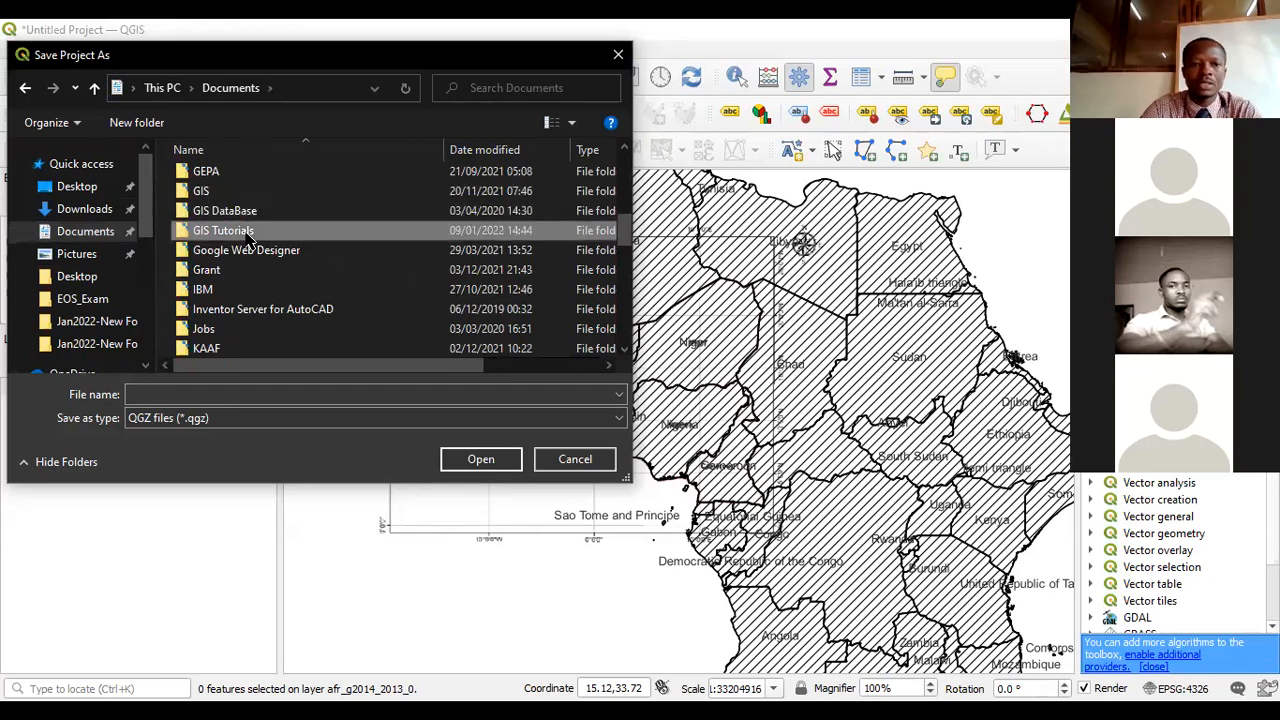
- Name the project file CVEE403GIS and save it in the QGZ format
left_click(216, 394)
type("C")
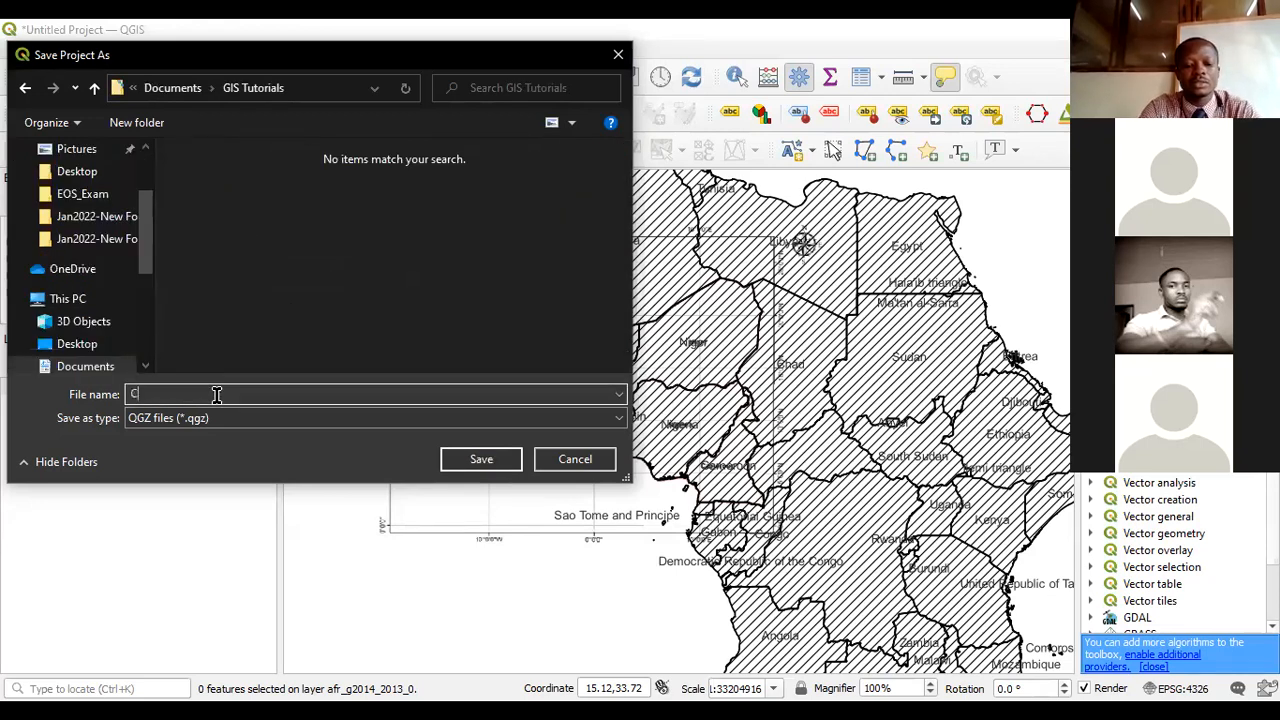
type("VW+")
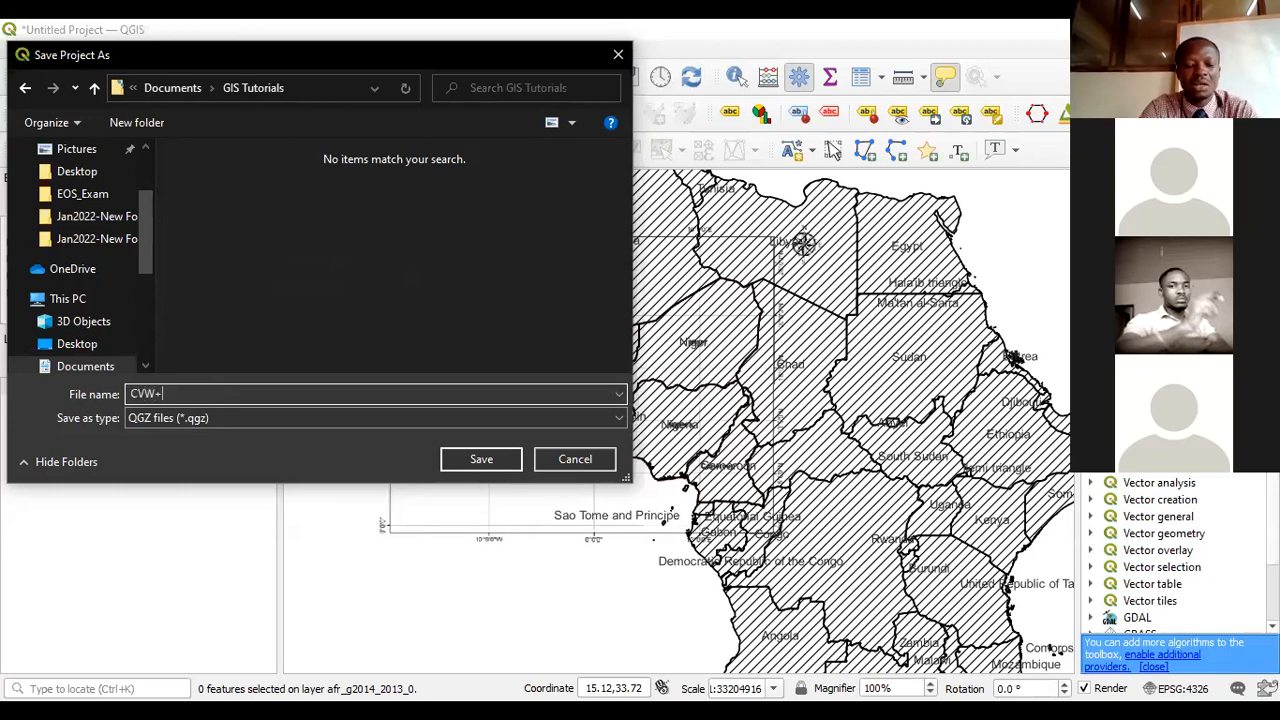
type("E403G")
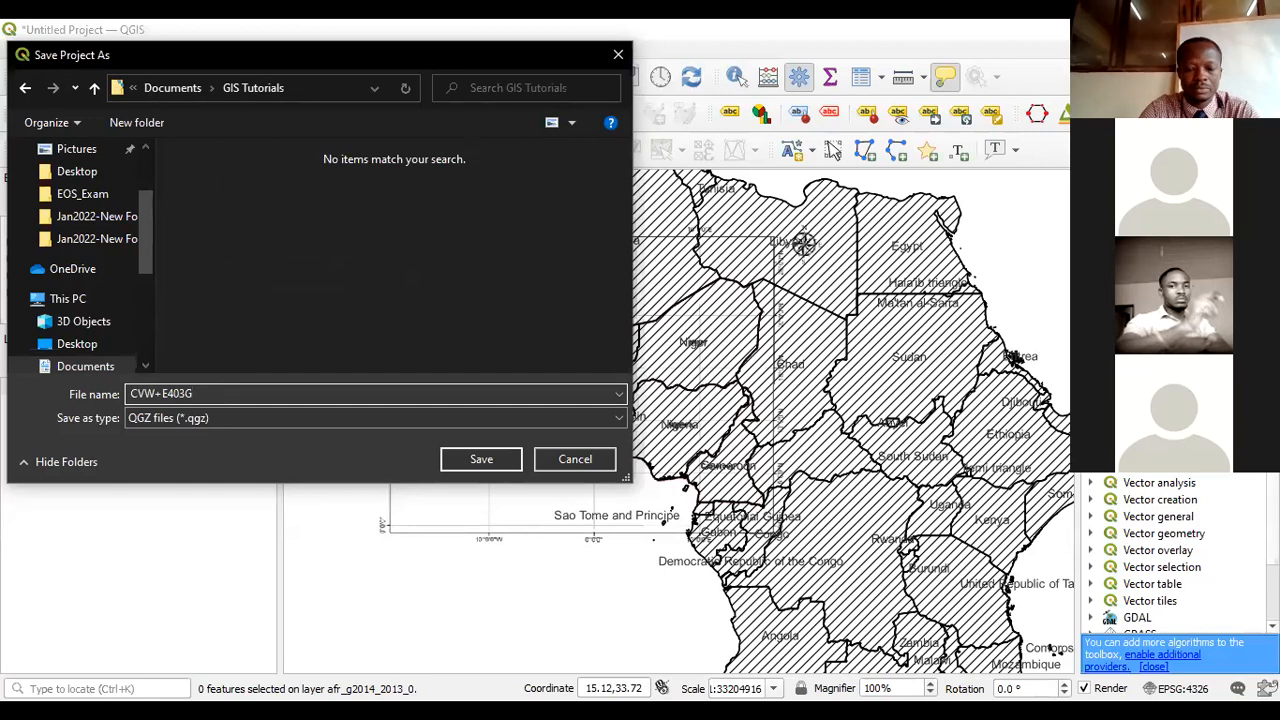
type("IS")
key("BackSpace")
key("BackSpace")
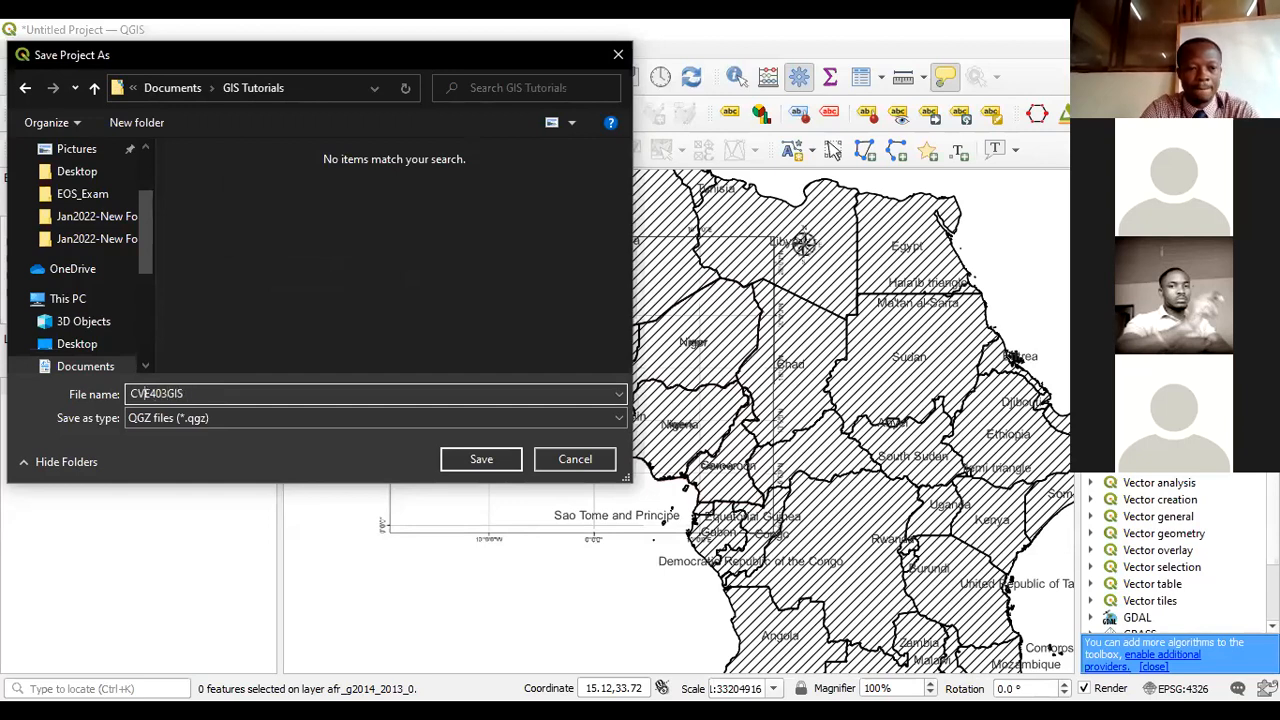
type("E")
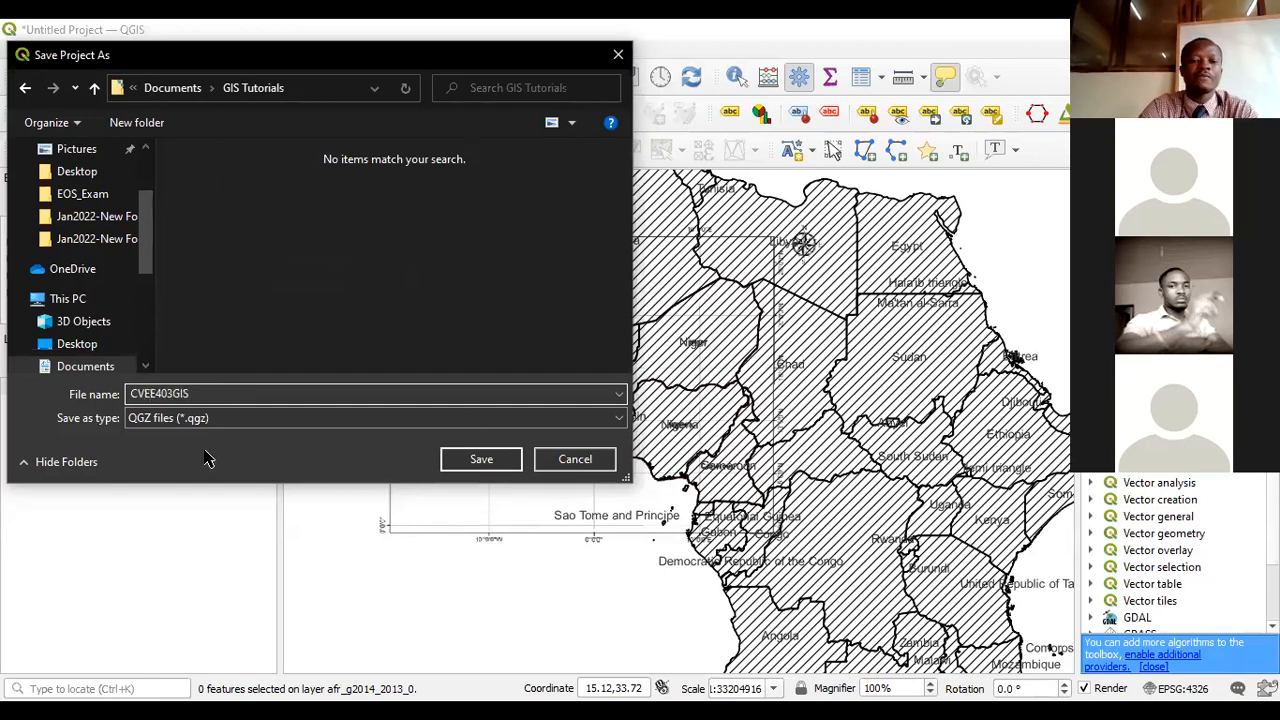
left_click(482, 459)
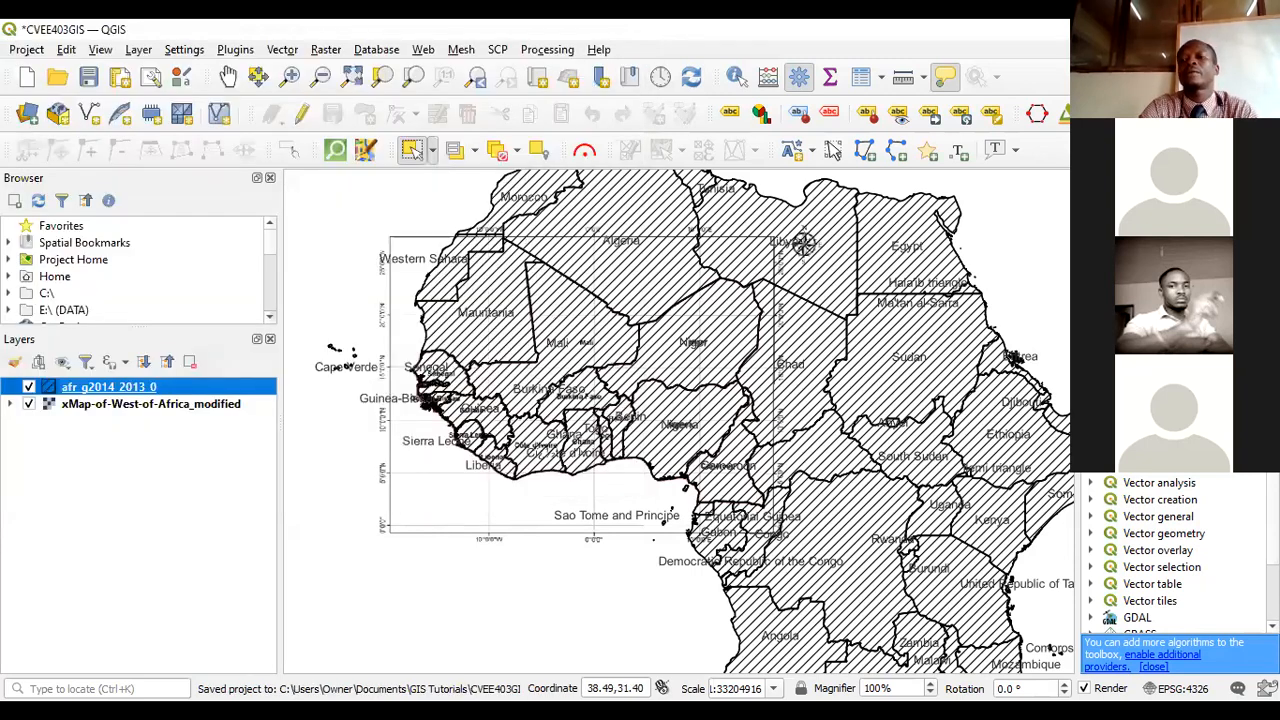